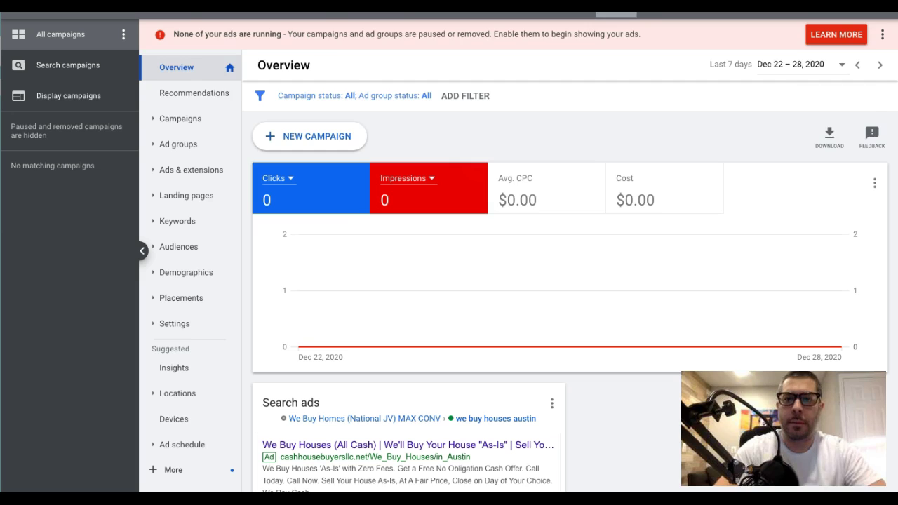
- Start a new phone call conversion action that tracks calls from ads using call extensions or call-only ads
left_click(616, 14)
left_click(635, 70)
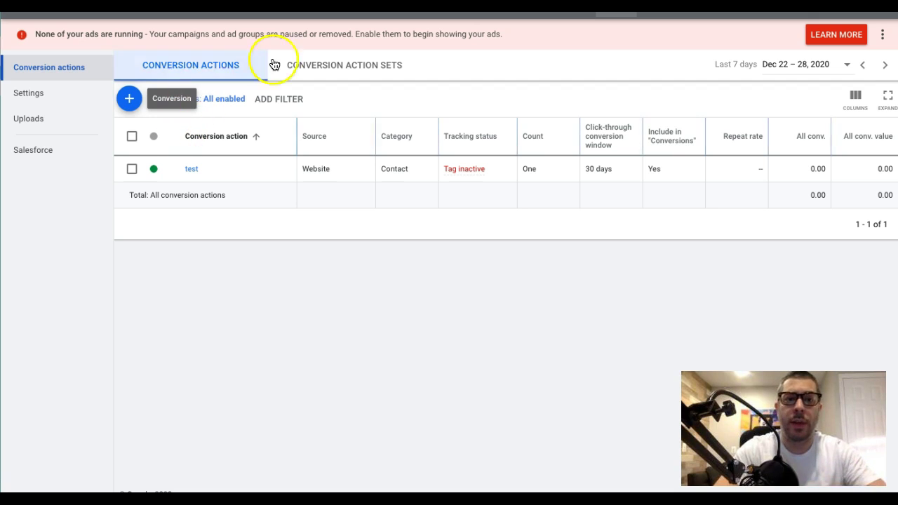
left_click(130, 101)
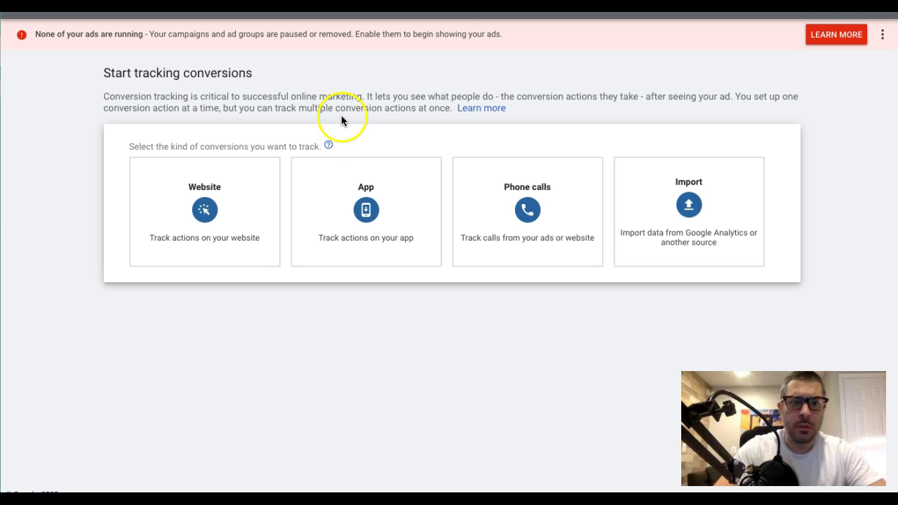
left_click(526, 202)
left_click(135, 343)
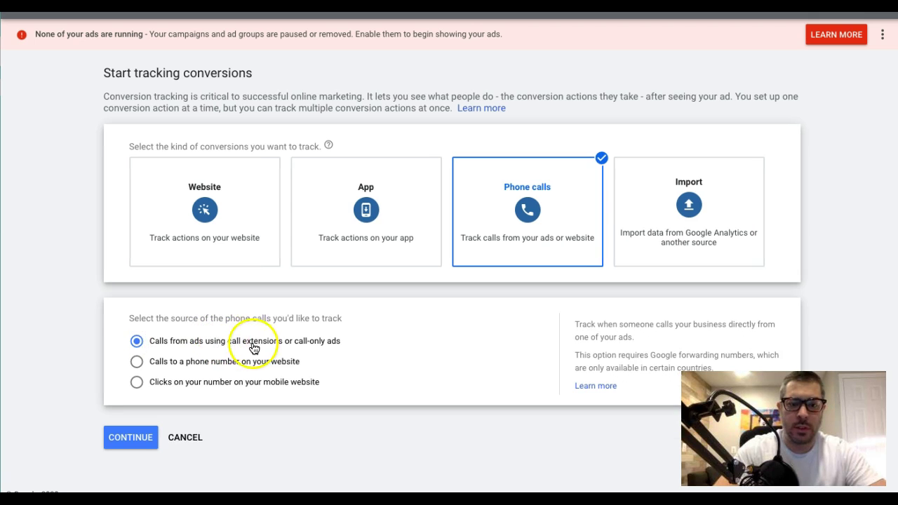
left_click(130, 437)
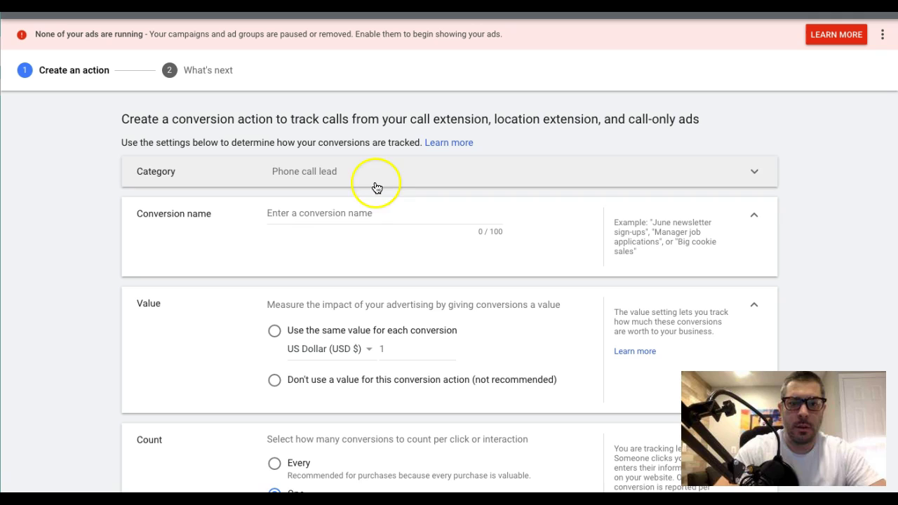
- Name the conversion action "call extension lead"
left_click(321, 220)
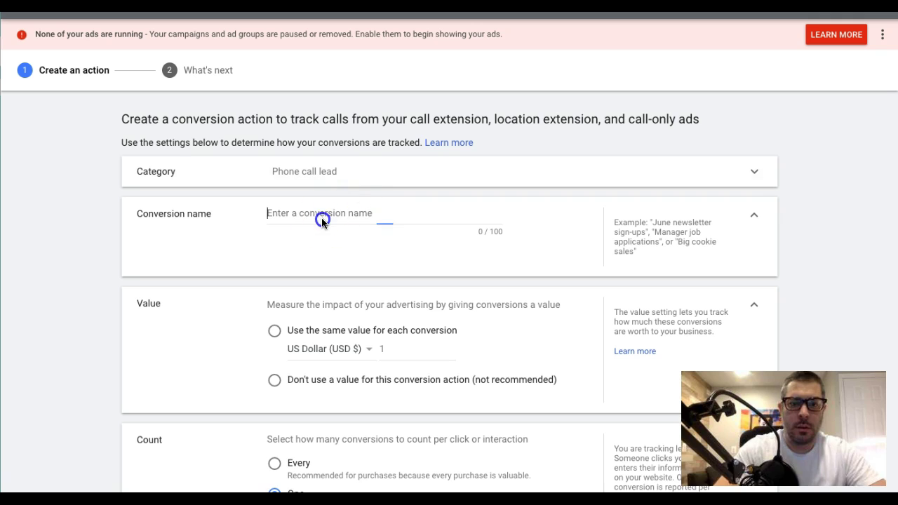
type("call exten")
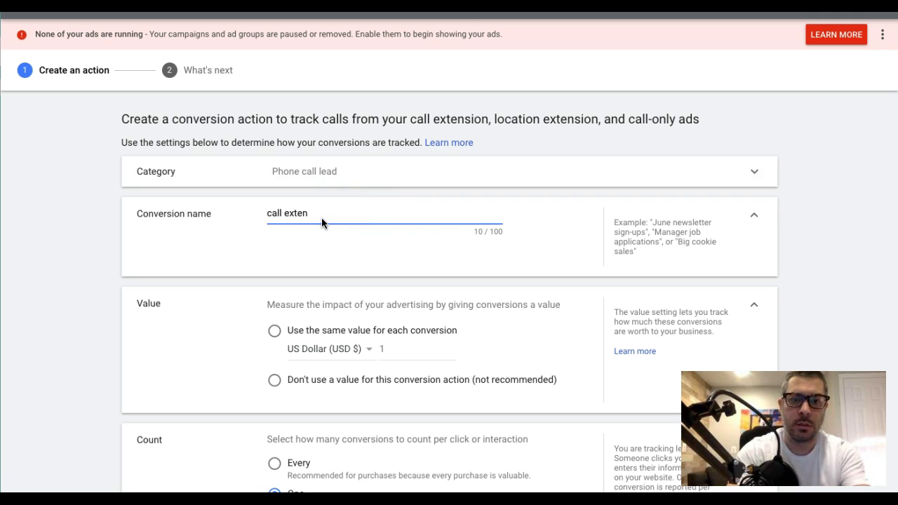
type("sion lead")
- Set the conversion action's value option to not use a value
left_click(280, 381)
scroll(230, 304, "down", 1)
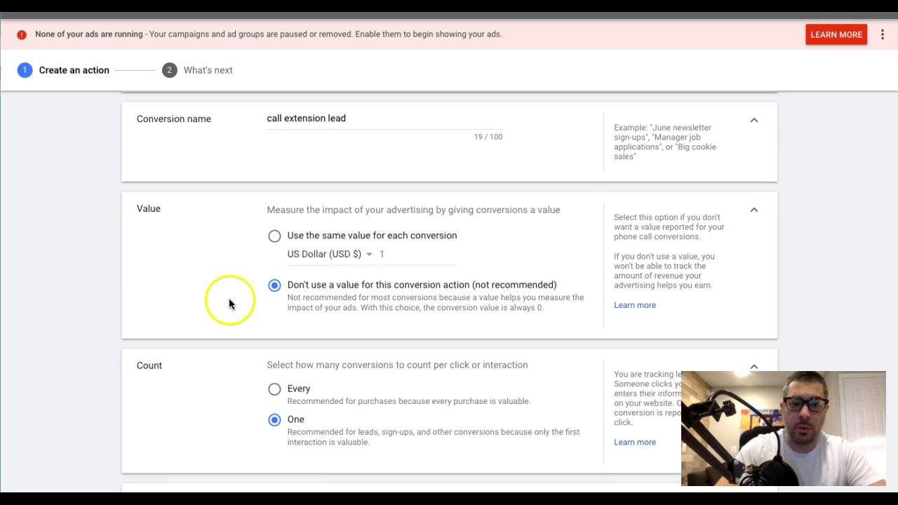
left_click(275, 236)
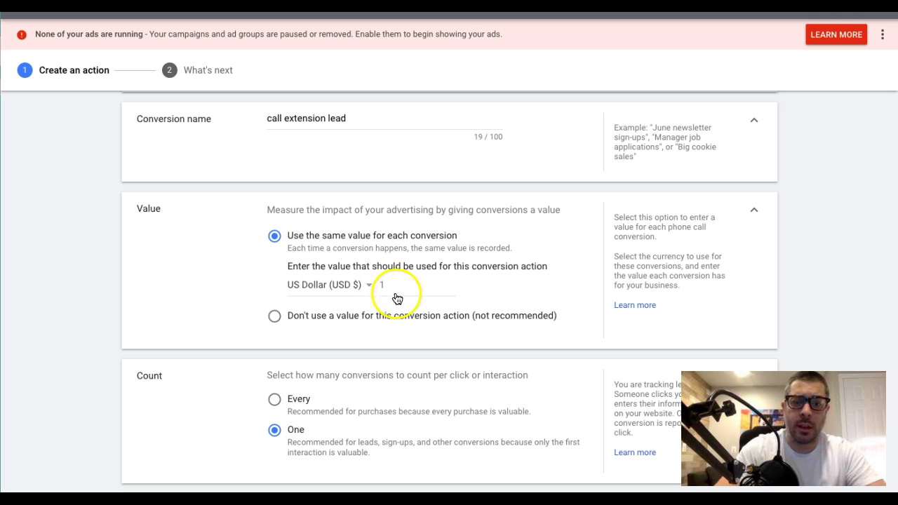
left_click(275, 316)
- Set the minimum call length that counts as a conversion to 1 second
scroll(210, 266, "down", 1)
scroll(175, 250, "down", 2)
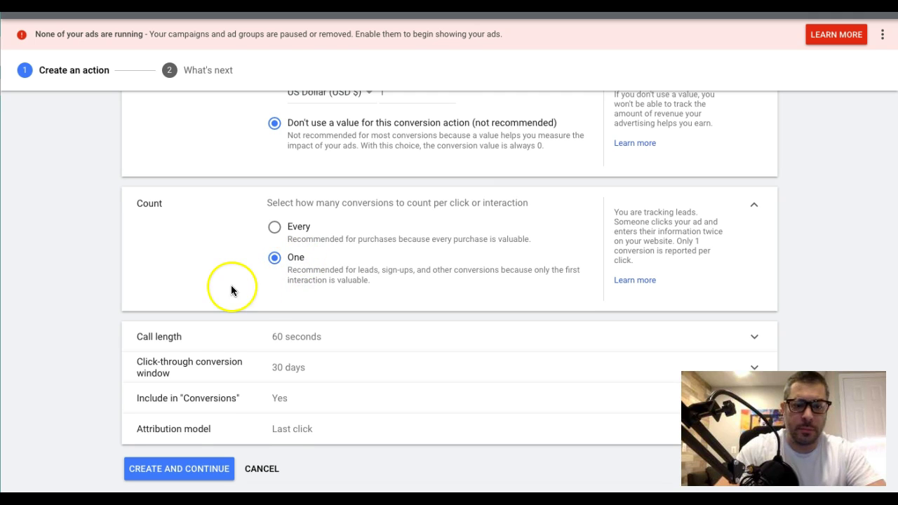
scroll(239, 297, "down", 1)
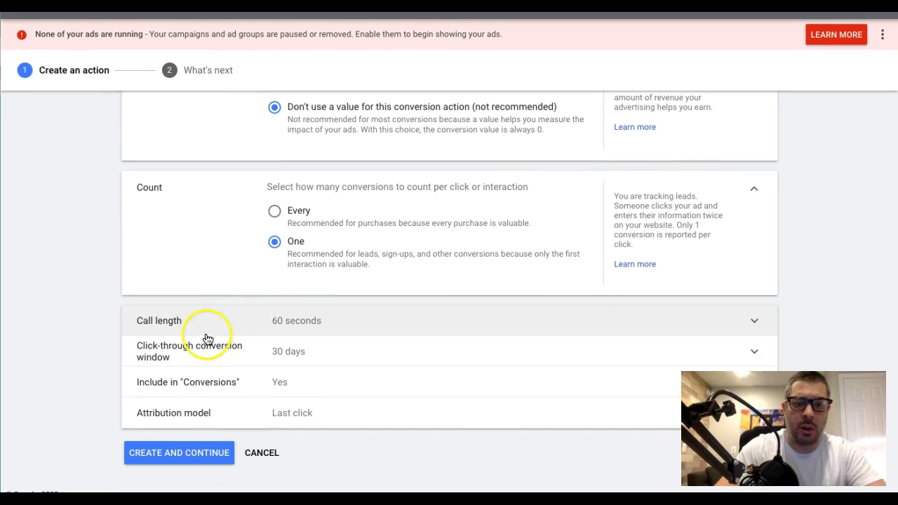
left_click(329, 327)
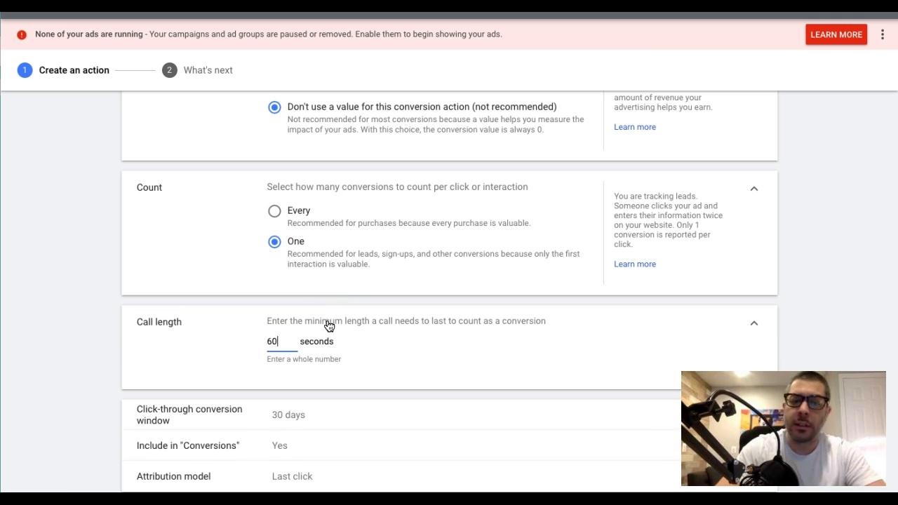
left_click(281, 341)
left_click(276, 341)
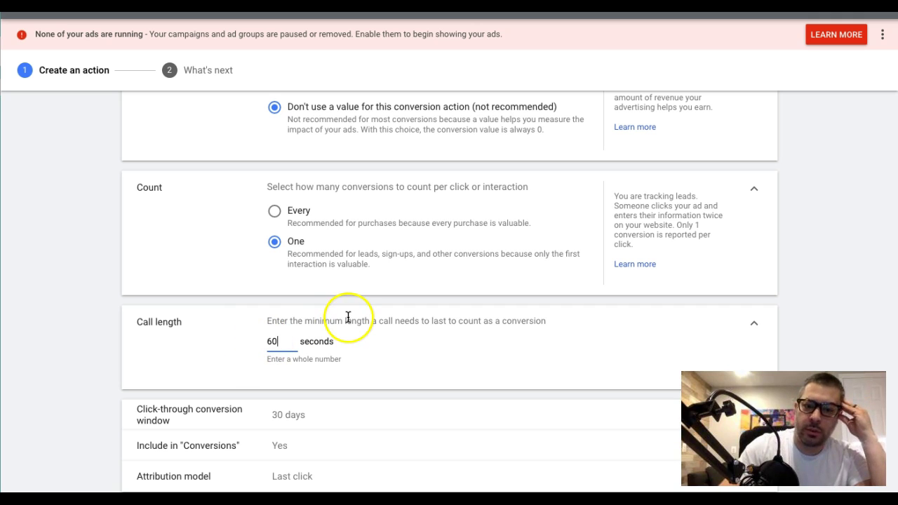
double_click(269, 341)
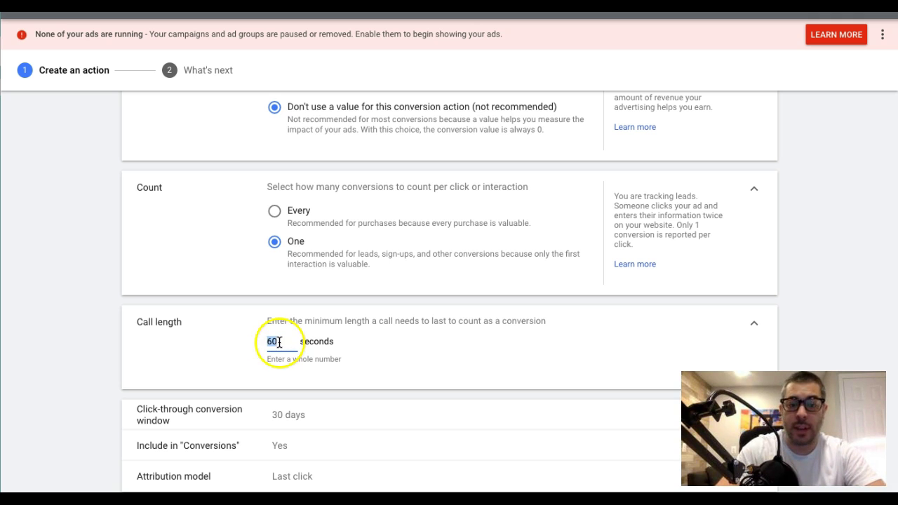
type("1")
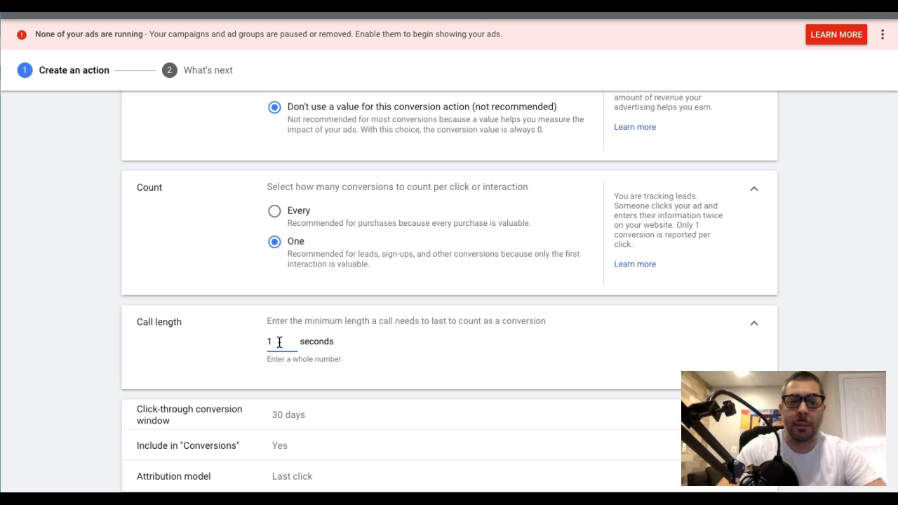
left_click(104, 324)
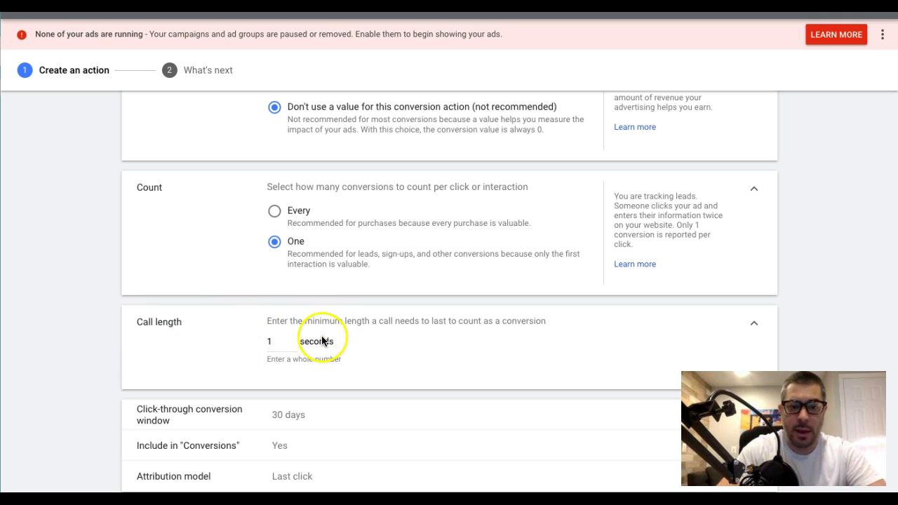
left_click(283, 341)
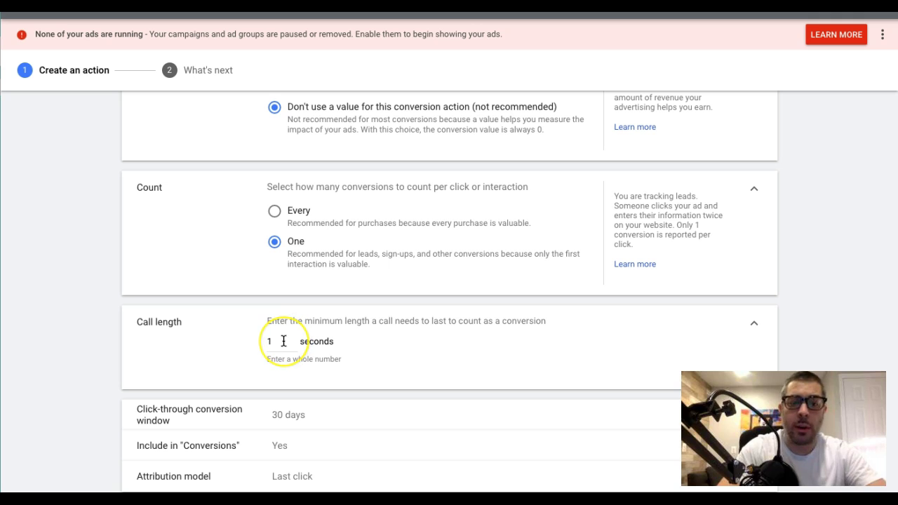
left_click(271, 342)
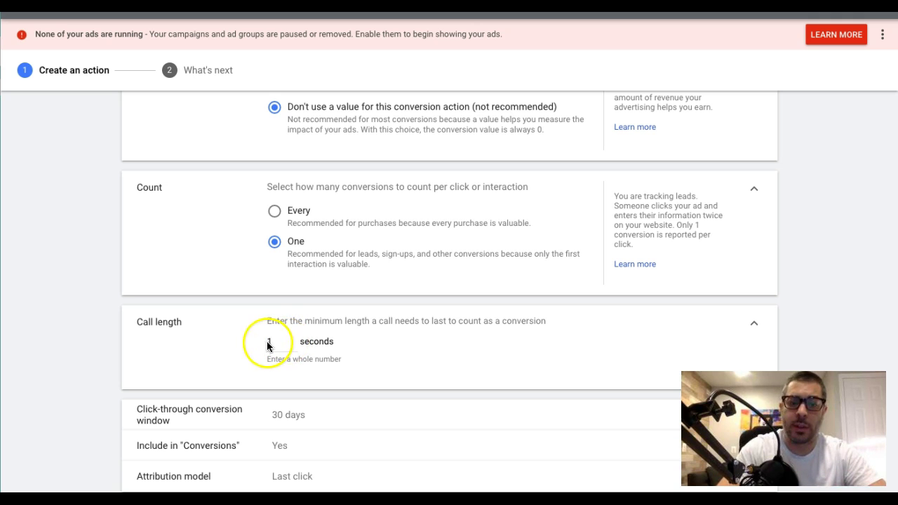
left_click(97, 285)
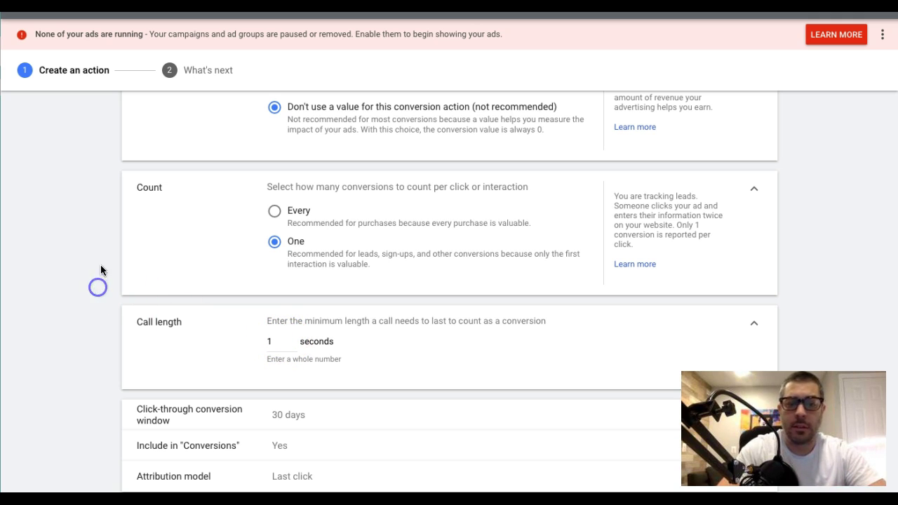
scroll(100, 266, "down", 2)
left_click(306, 297)
left_click(278, 280)
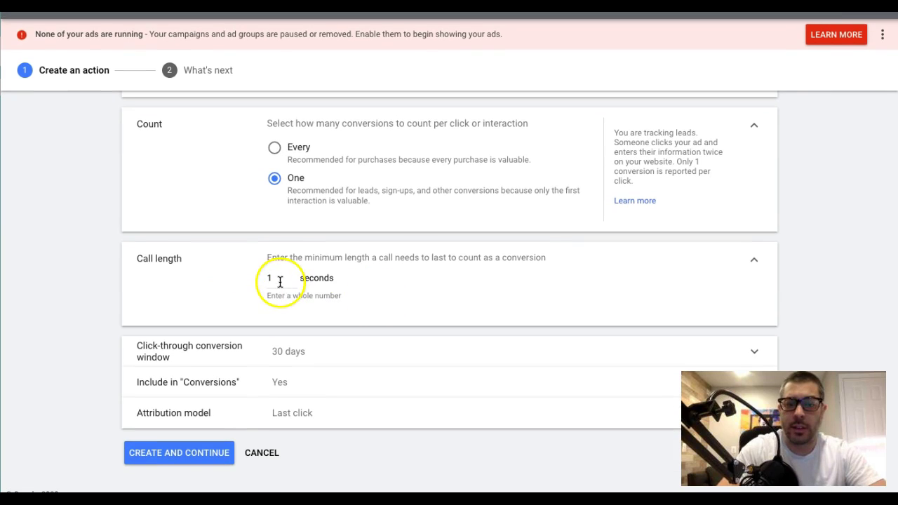
left_click(333, 268)
left_click(287, 285)
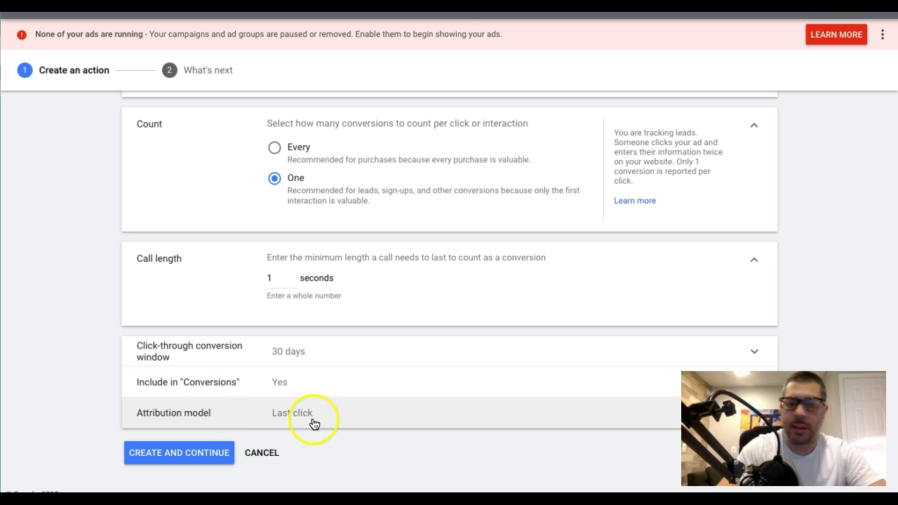
- Create the conversion action, finish its setup, and return to the account overview
left_click(181, 463)
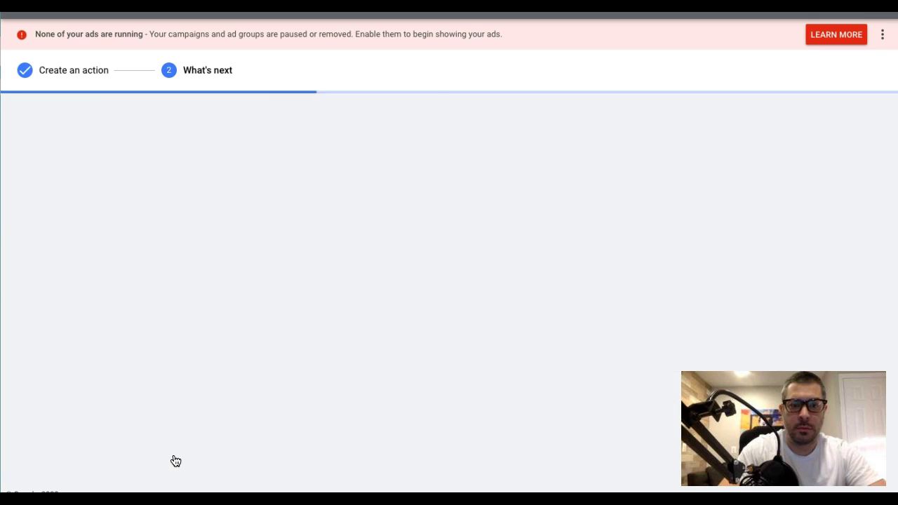
left_click(155, 259)
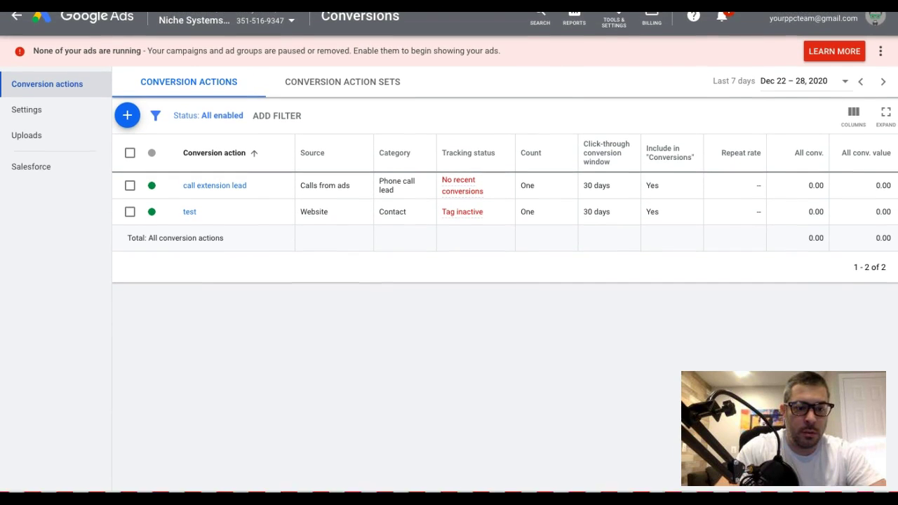
left_click(16, 21)
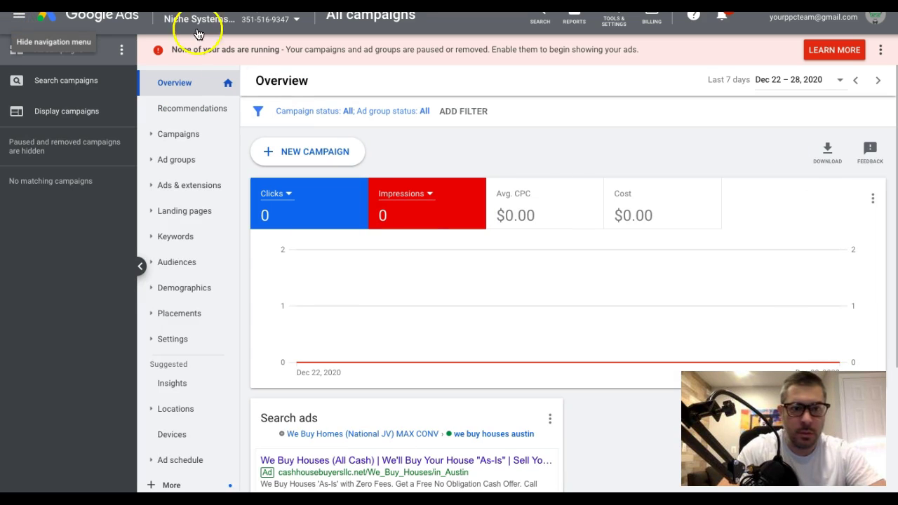
- Open the campaign list and set its status filter to show all campaigns
left_click(178, 134)
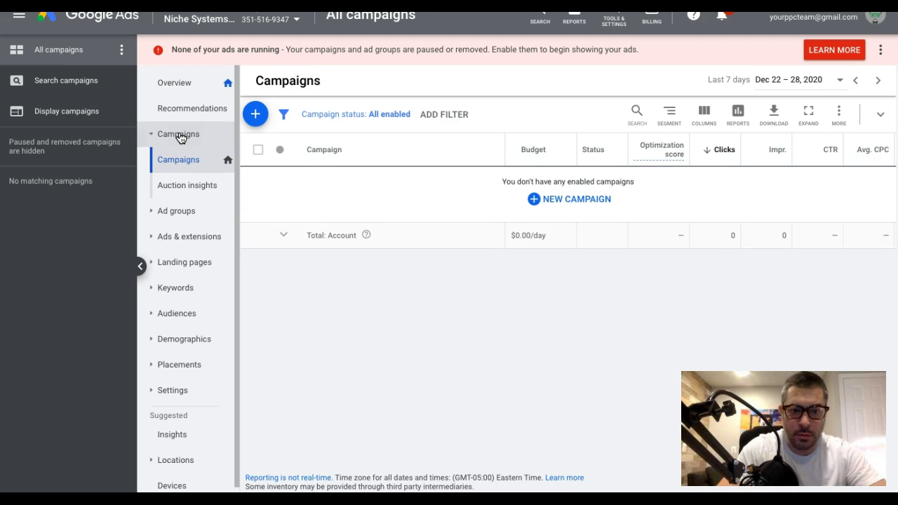
left_click(363, 116)
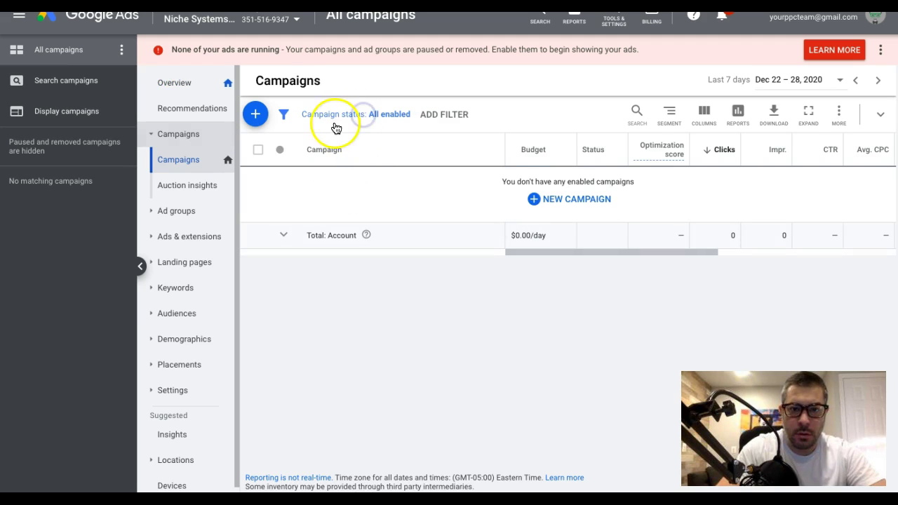
left_click(312, 160)
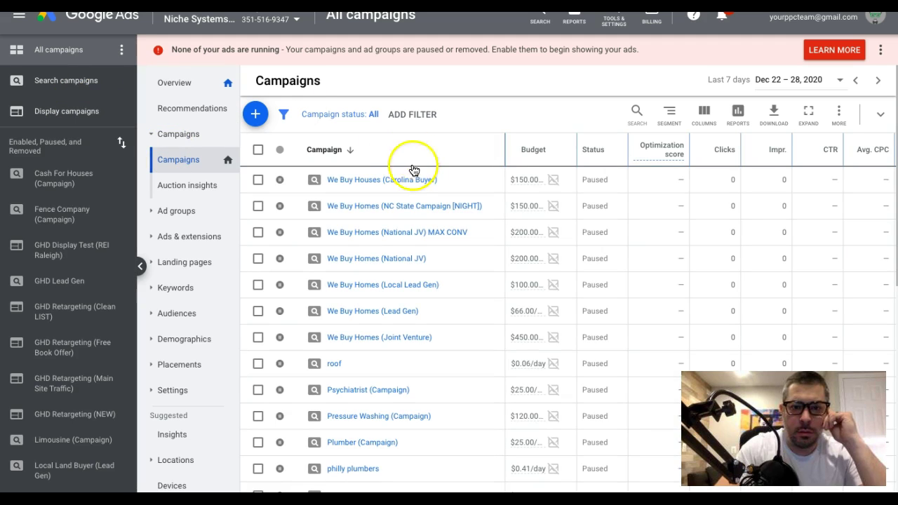
- Open the "We Buy Houses (Carolina Buyer)" campaign and go to its ad extensions
left_click(400, 181)
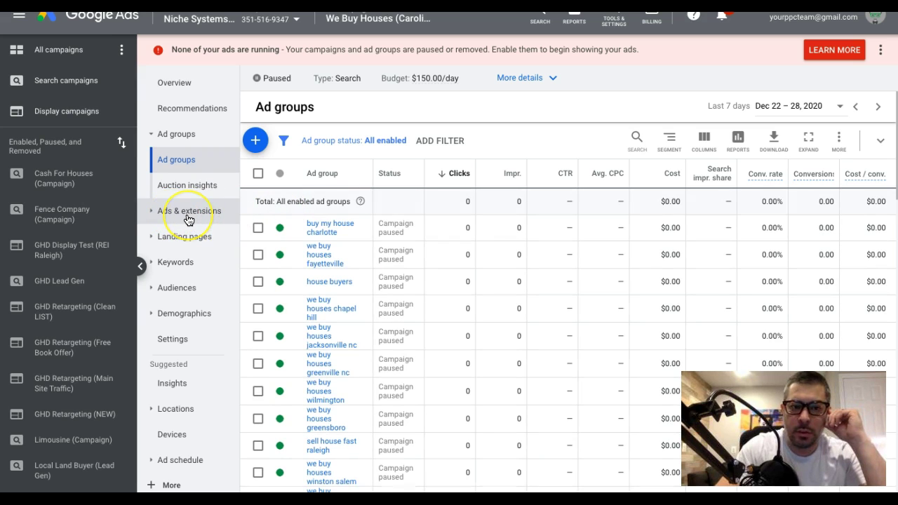
left_click(188, 219)
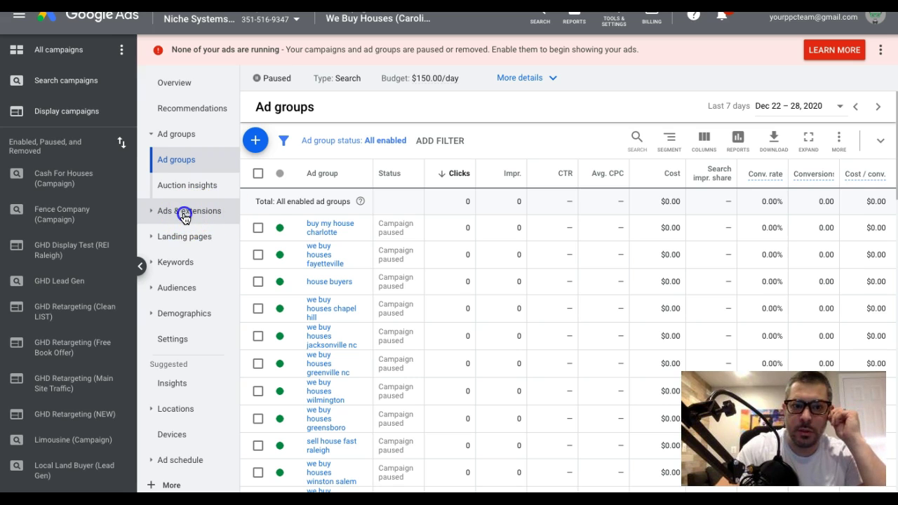
left_click(184, 217)
left_click(168, 239)
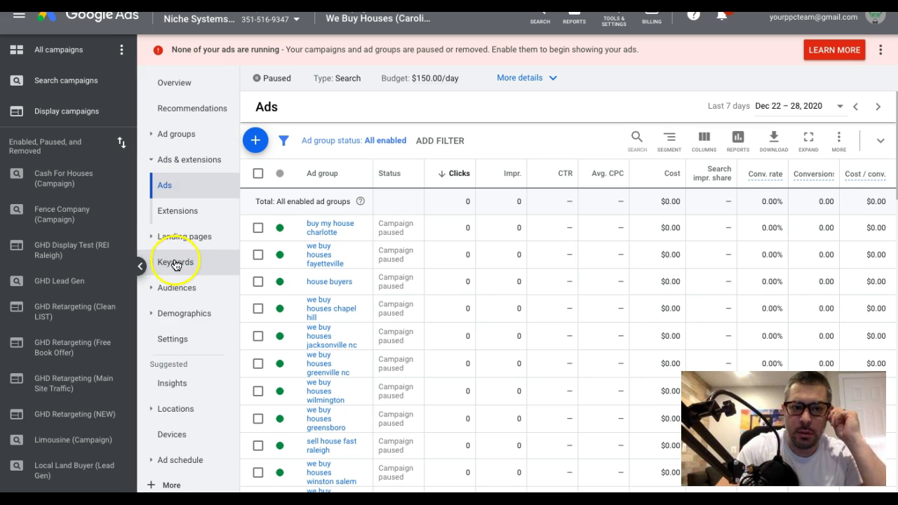
left_click(179, 214)
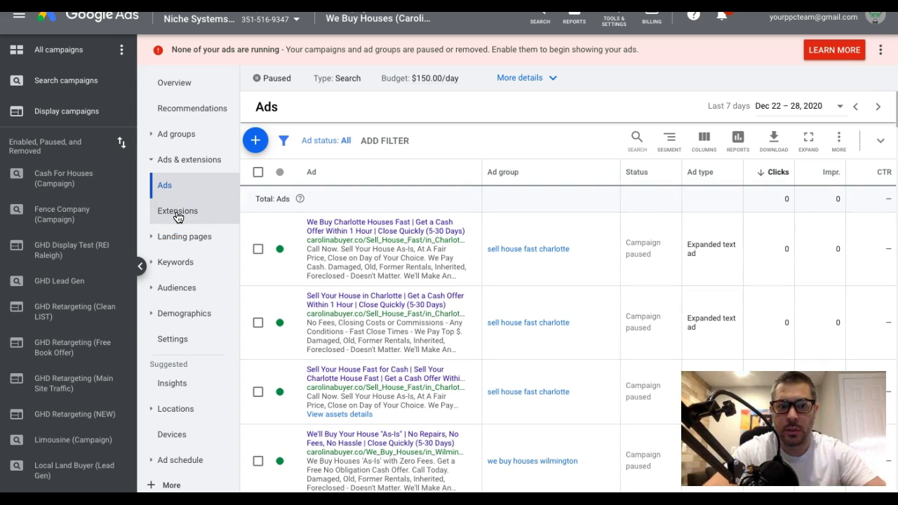
left_click(182, 220)
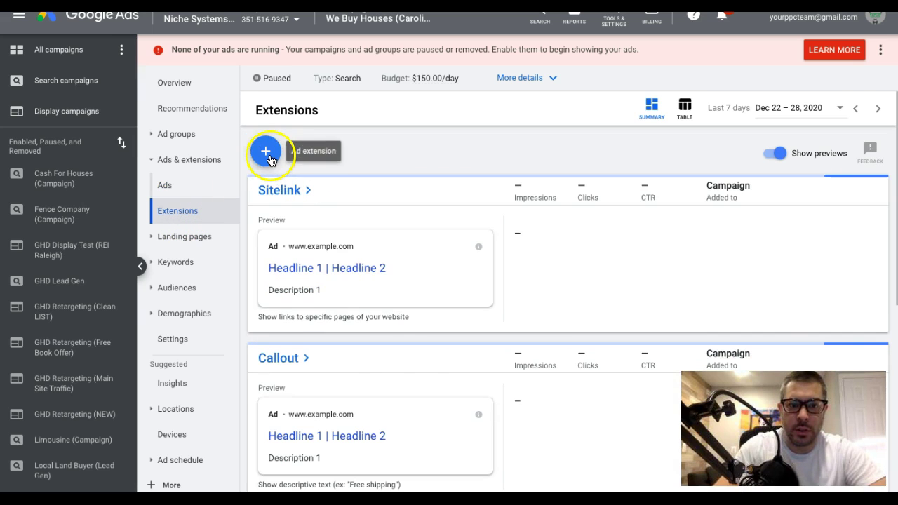
- Start a new call extension for the campaign, choose "call extension lead" as its conversion action, and discard the extension
left_click(267, 152)
left_click(287, 282)
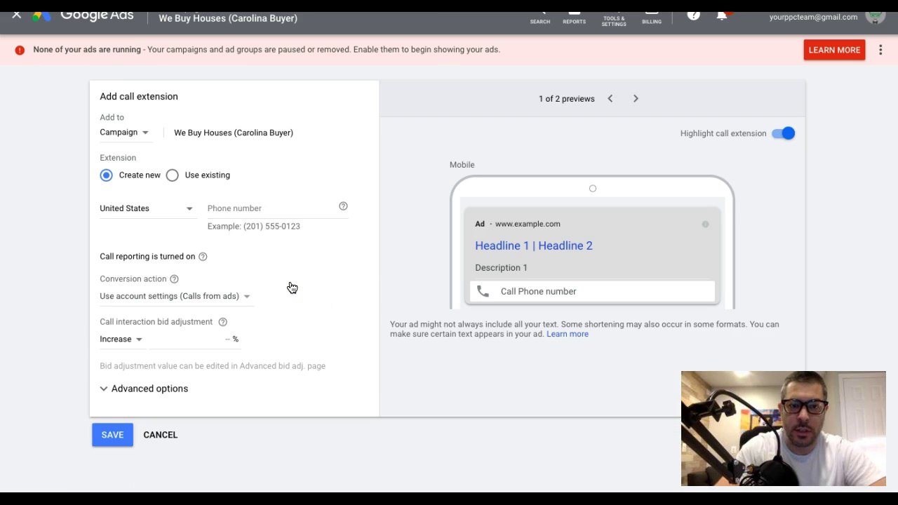
left_click(221, 208)
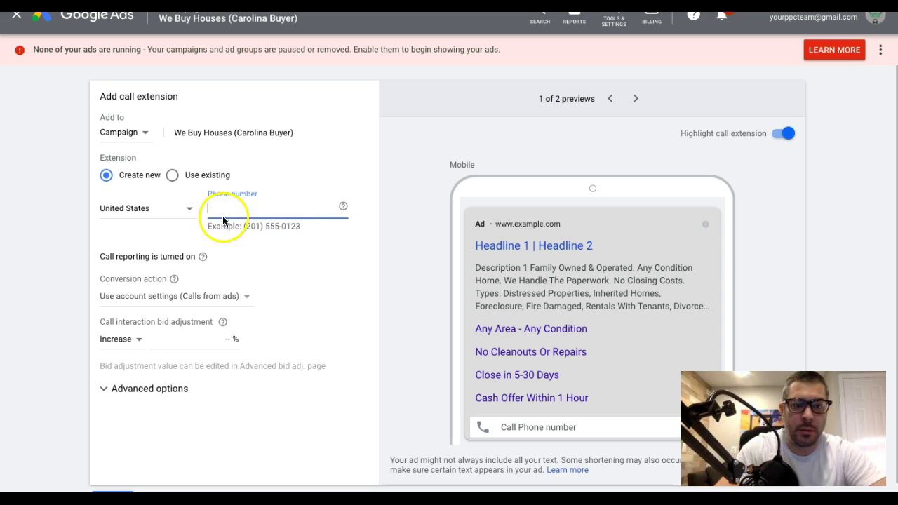
left_click_drag(100, 257, 194, 259)
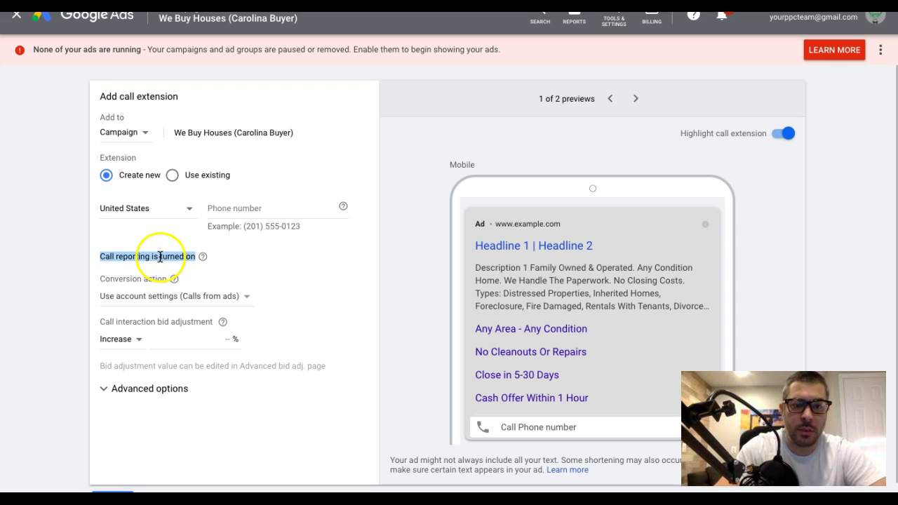
left_click(160, 256)
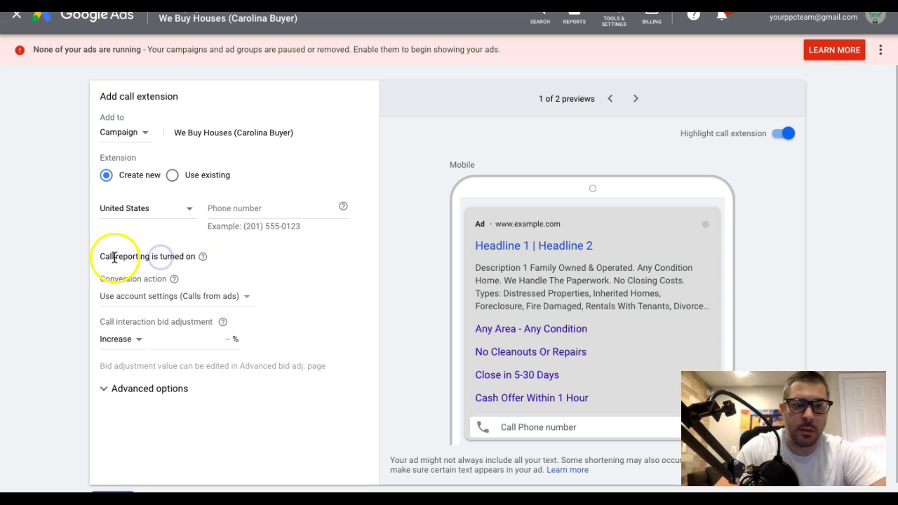
left_click(200, 299)
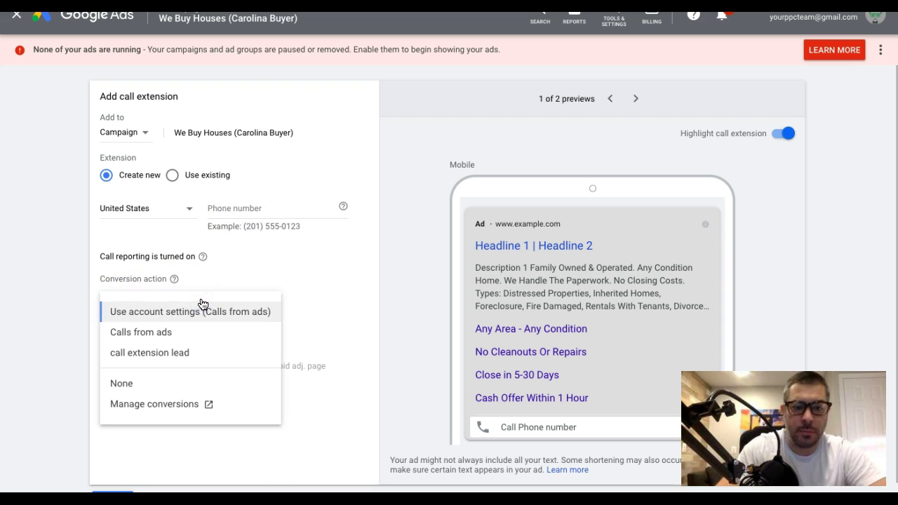
left_click(171, 355)
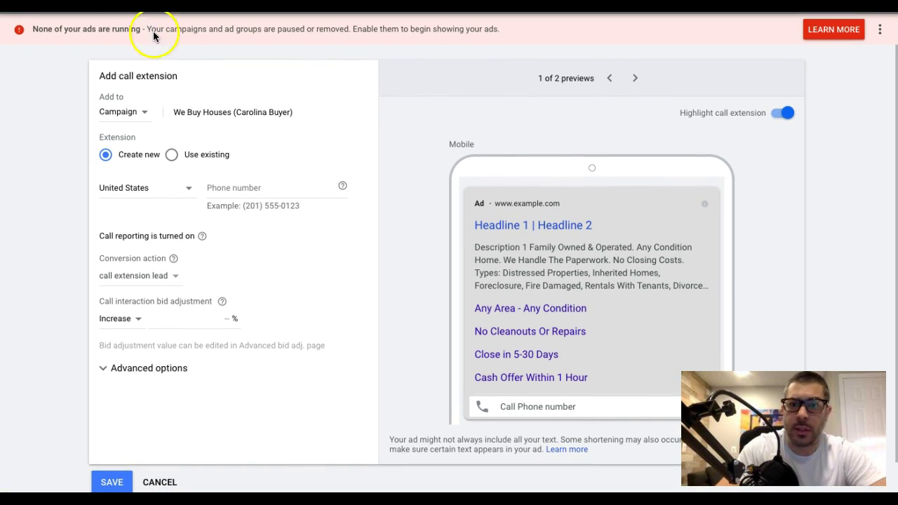
left_click(160, 482)
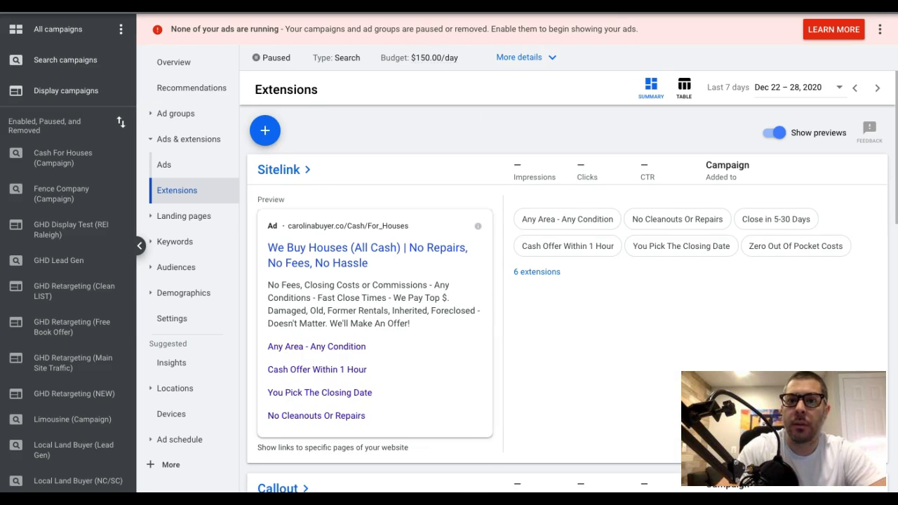
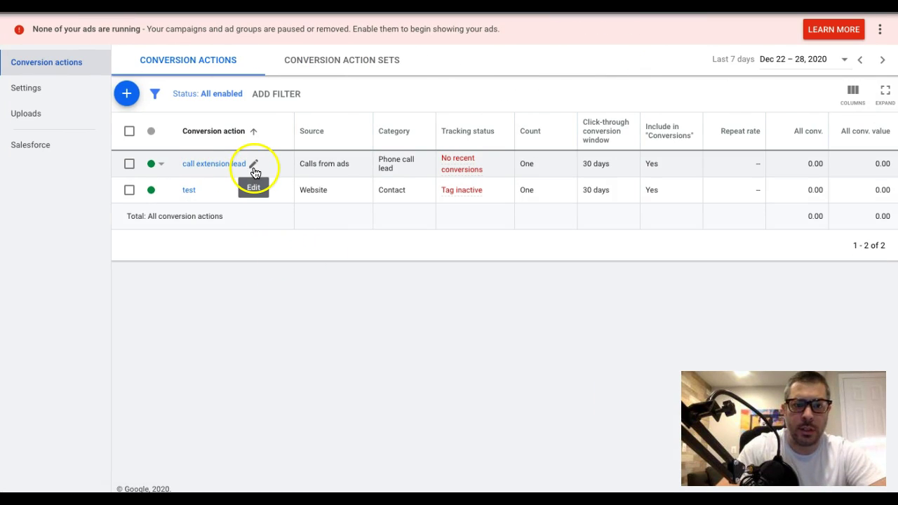
- Start a new website conversion action from the conversion actions list and set its category to Contact
left_click(131, 102)
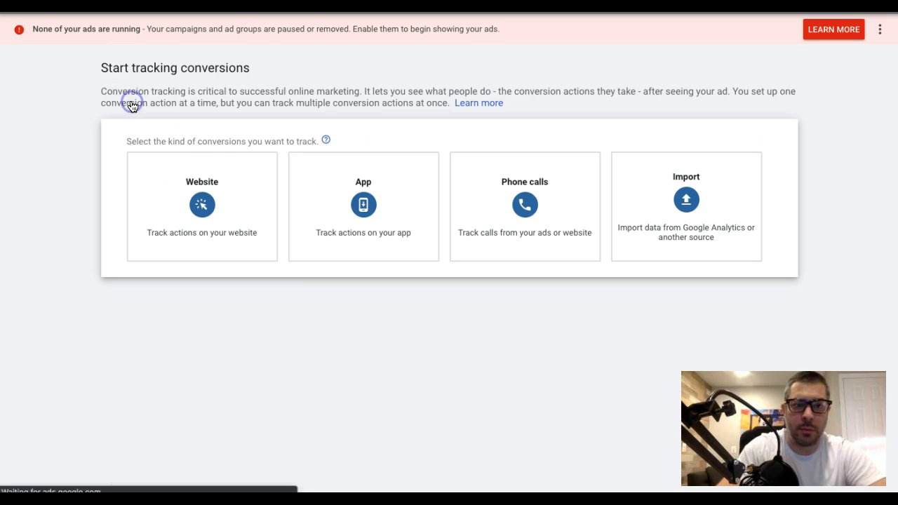
left_click(198, 202)
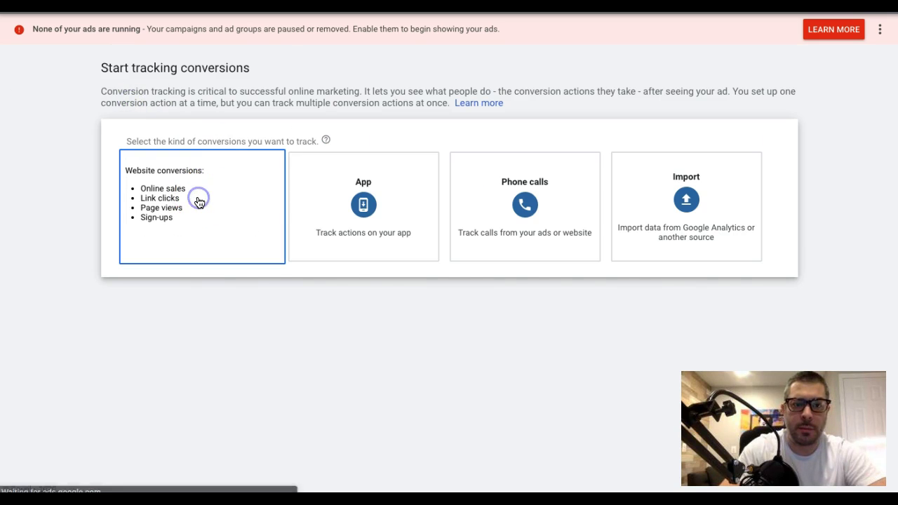
left_click(290, 210)
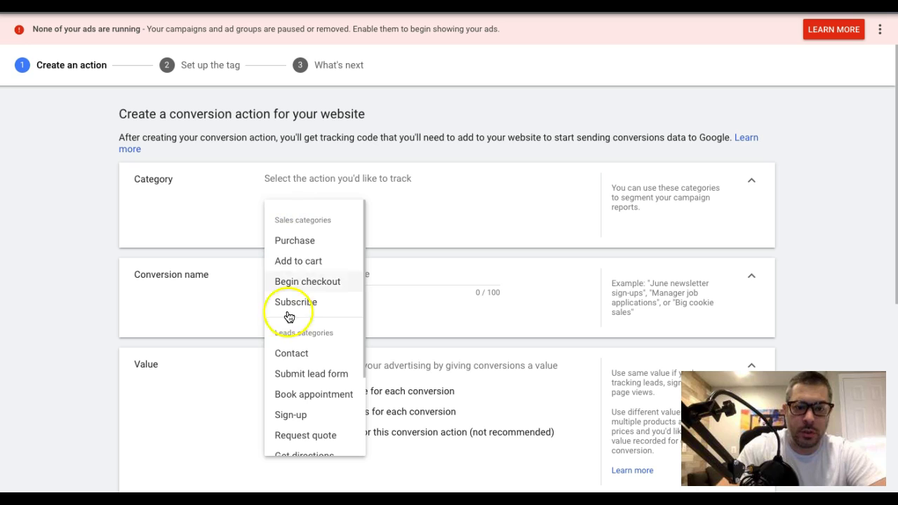
left_click(288, 354)
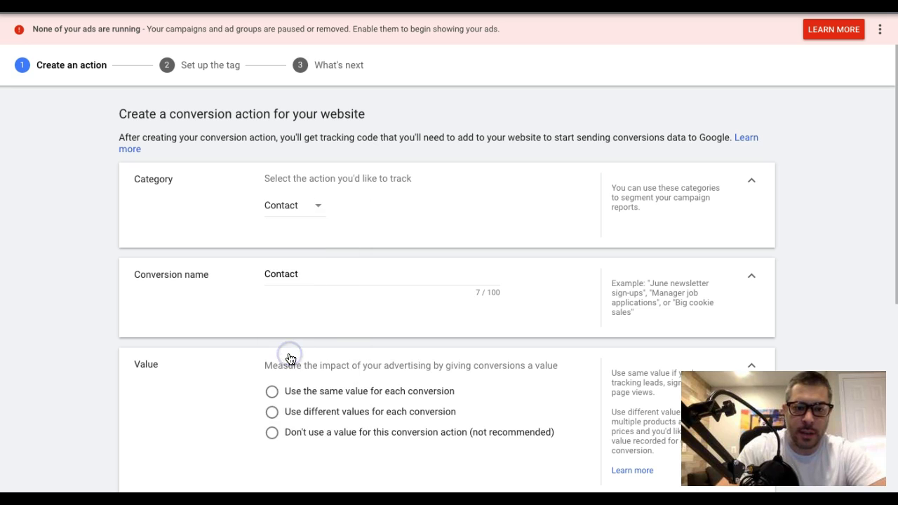
- Name the website conversion action "Contact form submission"
left_click(313, 275)
type("form submis")
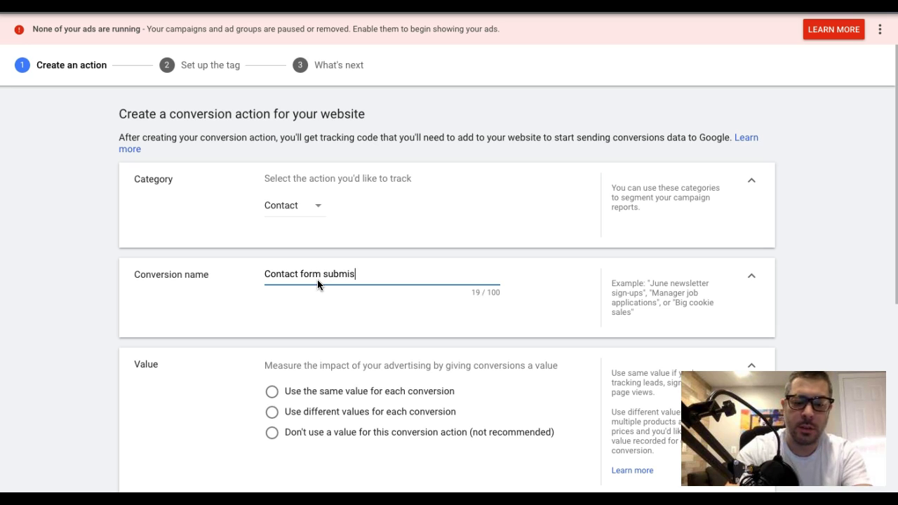
type("sion")
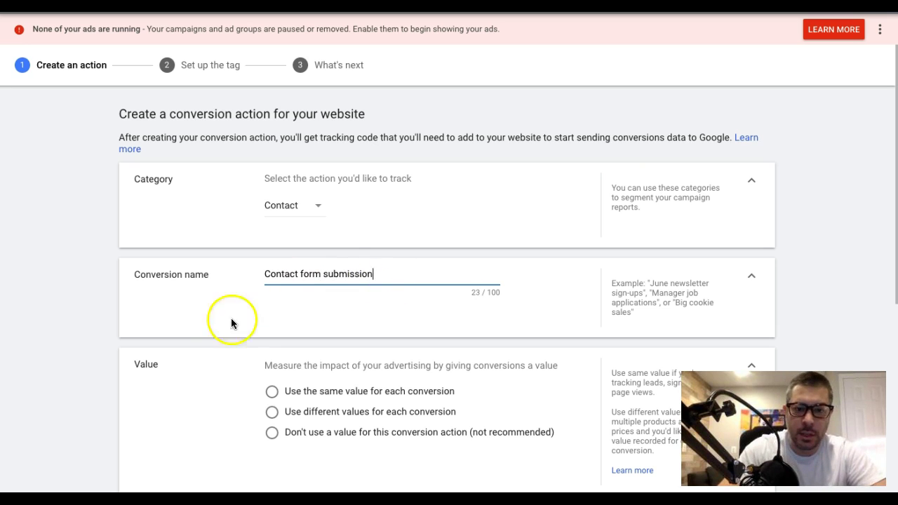
- Choose not to use a value for the conversion action and count only one conversion per interaction
scroll(193, 353, "down", 1)
scroll(192, 353, "down", 1)
left_click(272, 334)
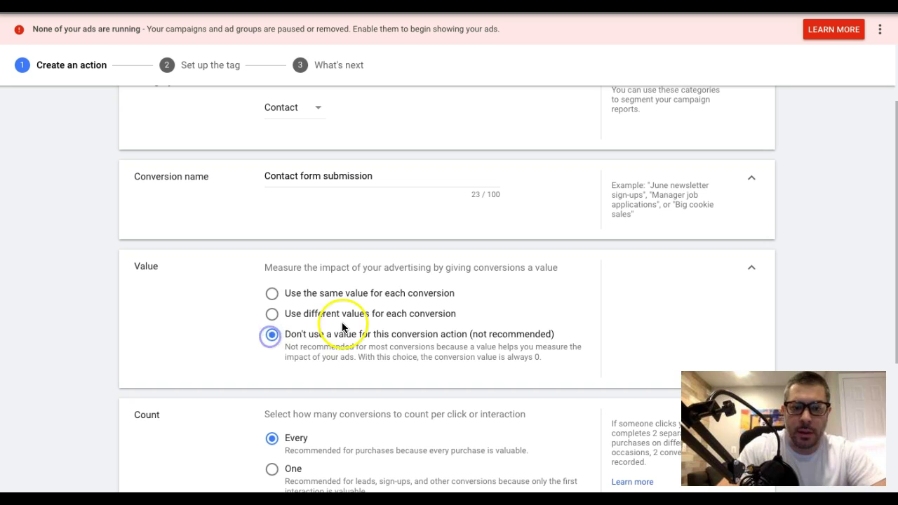
scroll(196, 307, "down", 3)
left_click(271, 299)
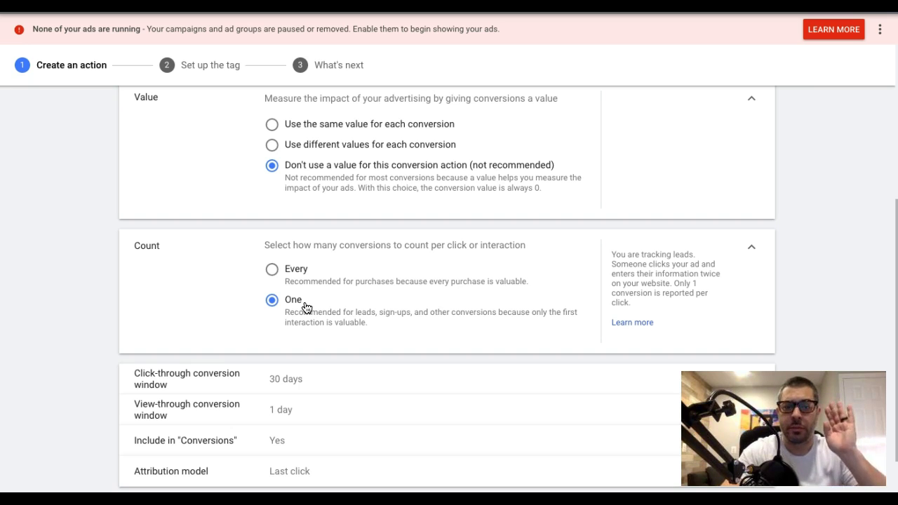
left_click(285, 321)
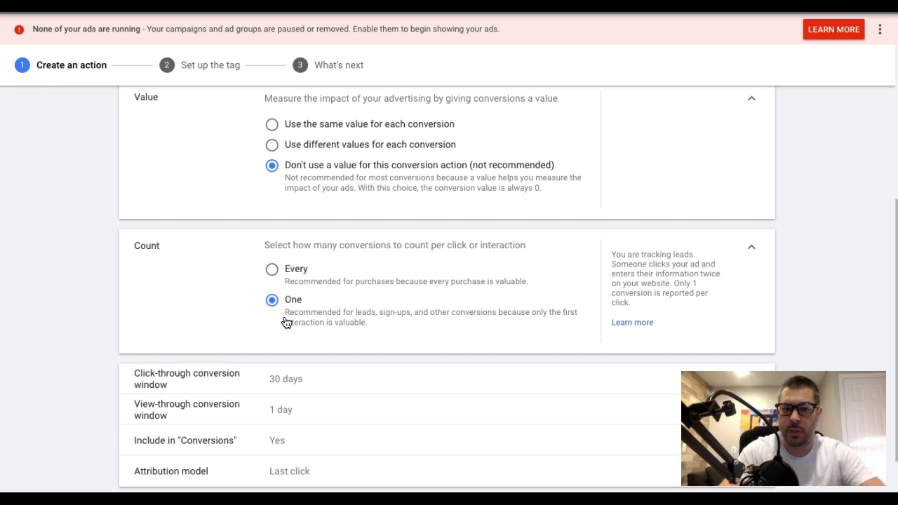
left_click(333, 302)
left_click(273, 302)
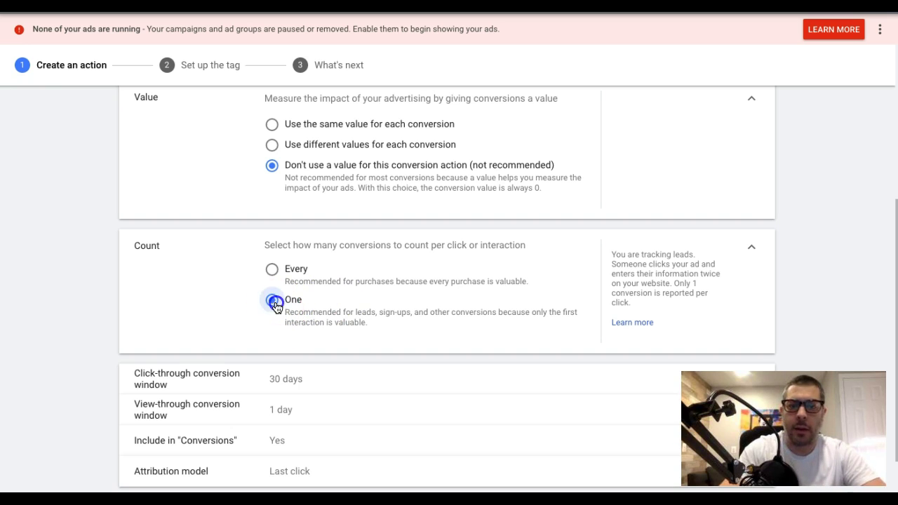
left_click(244, 292)
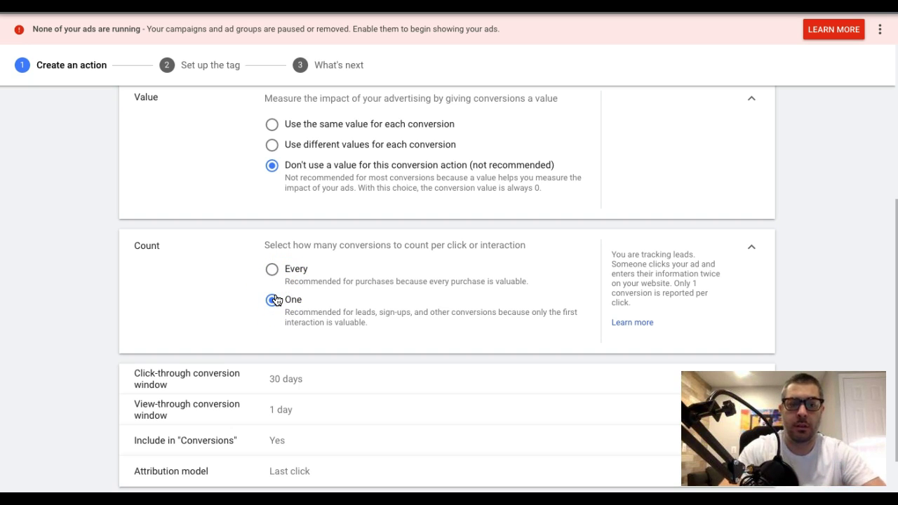
- Create the contact form conversion action and choose to install its tag yourself
scroll(156, 275, "down", 1)
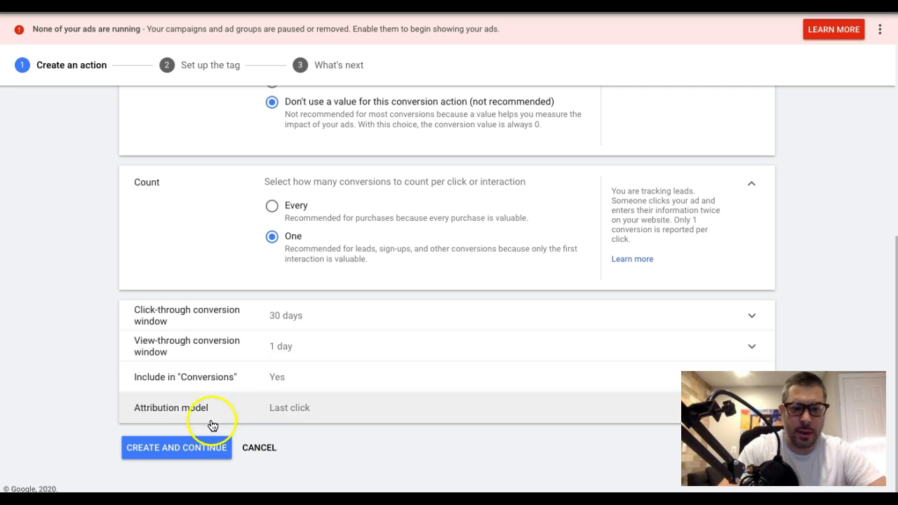
left_click(184, 449)
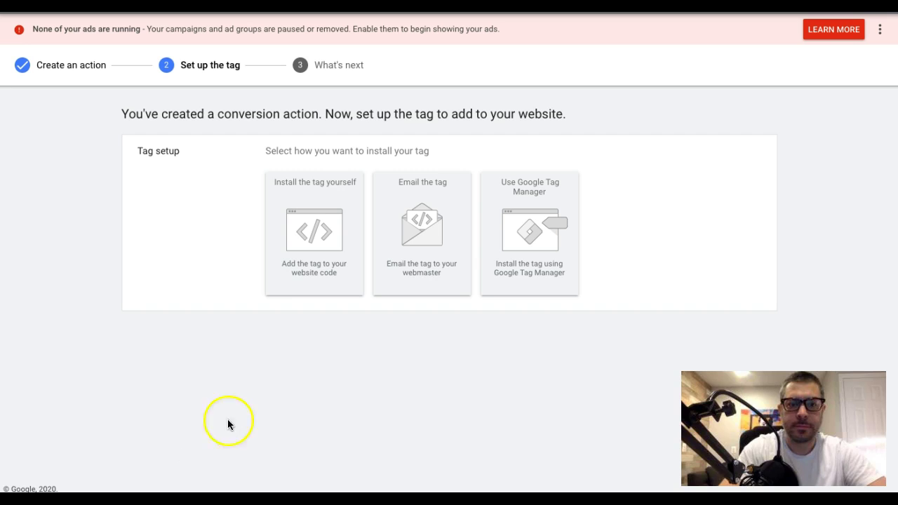
left_click(312, 238)
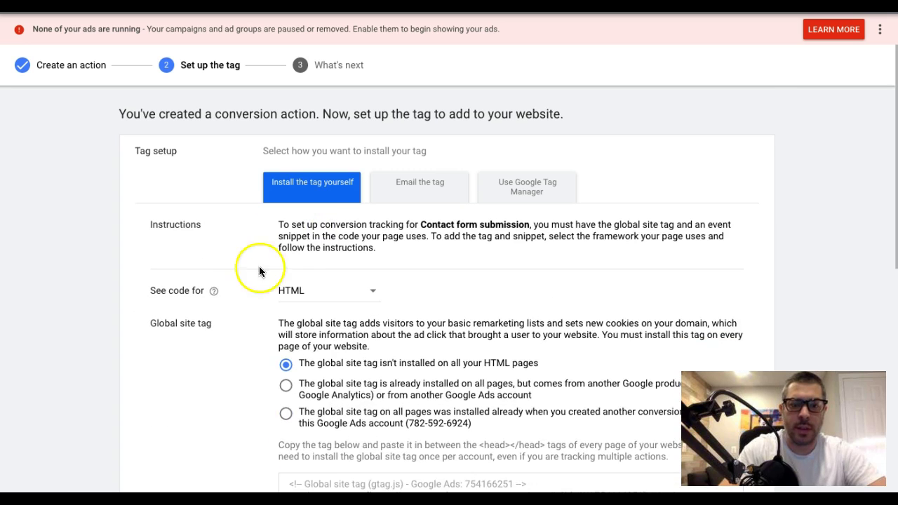
- Examine the global site tag code and its instructions for placing it on every page of the website
scroll(225, 286, "down", 1)
scroll(225, 286, "down", 2)
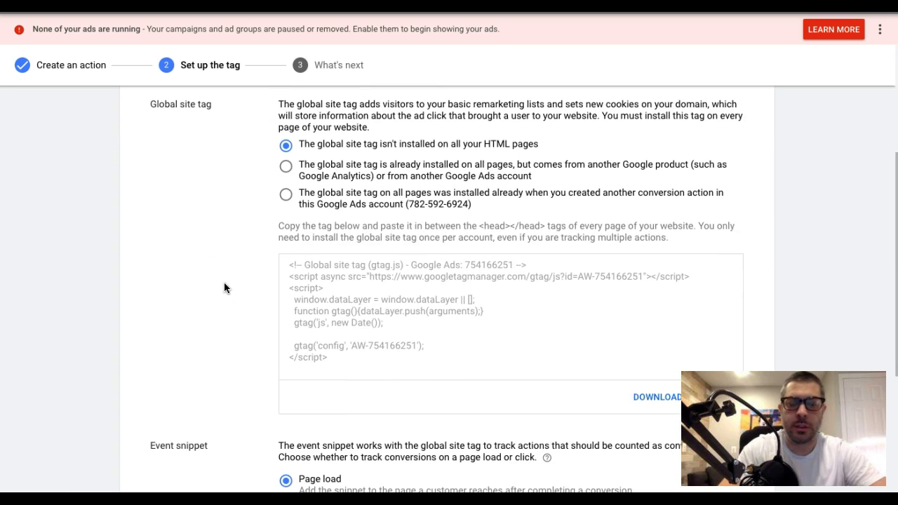
left_click(328, 288)
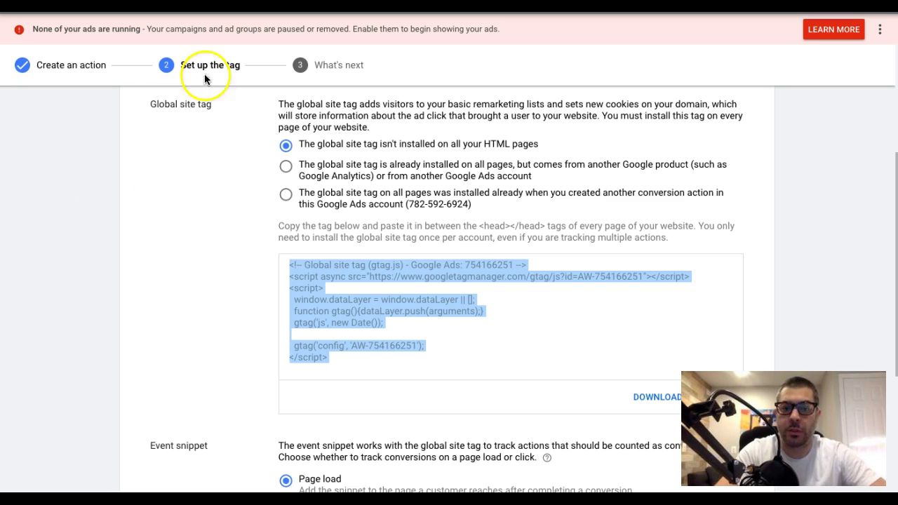
left_click(308, 280)
left_click(337, 283)
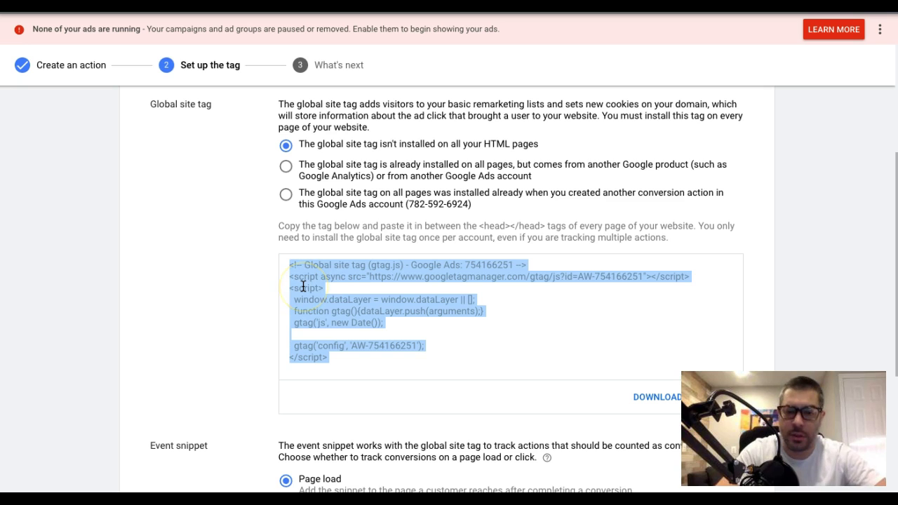
left_click(350, 285)
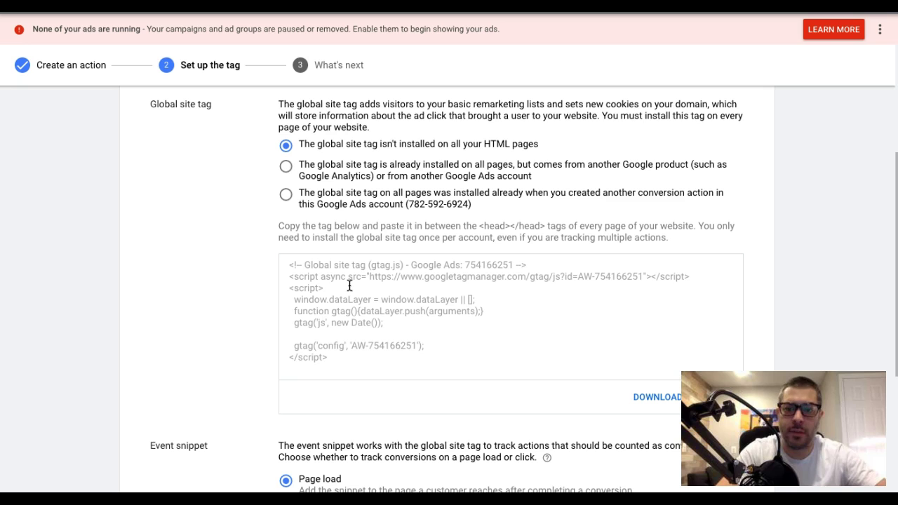
left_click(387, 305)
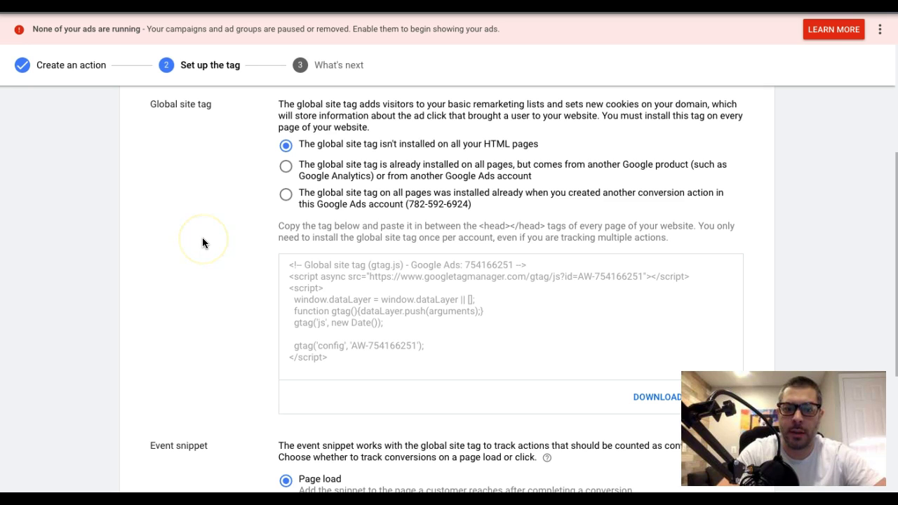
- Examine the page-load event snippet for the contact form submission conversion by highlighting its code
scroll(203, 242, "down", 4)
left_click(348, 345)
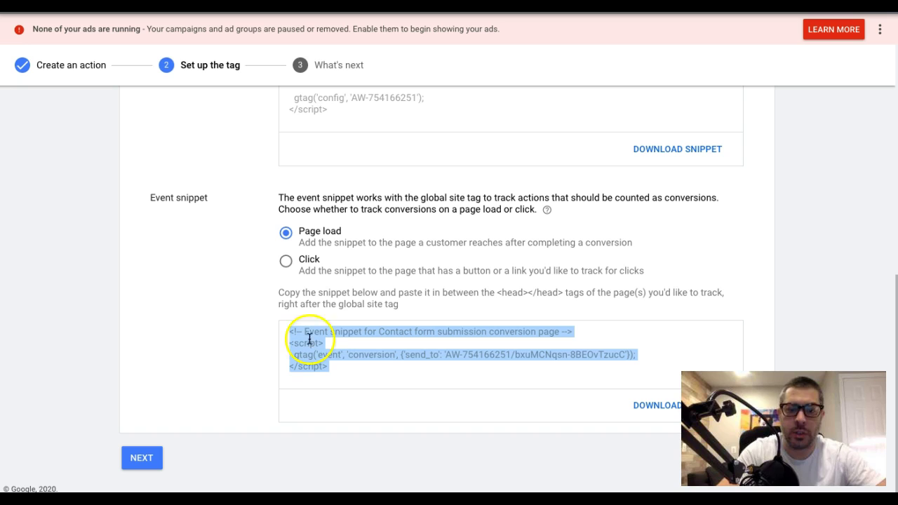
left_click(214, 311)
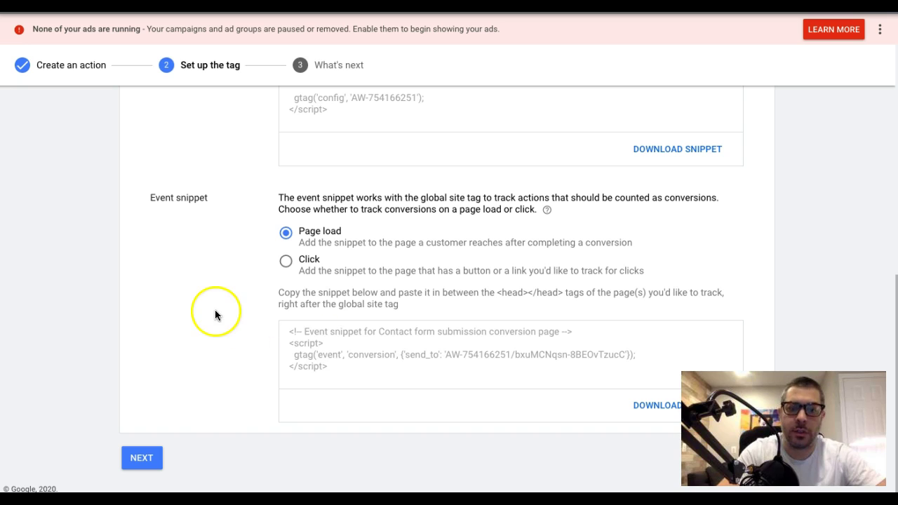
left_click(331, 348)
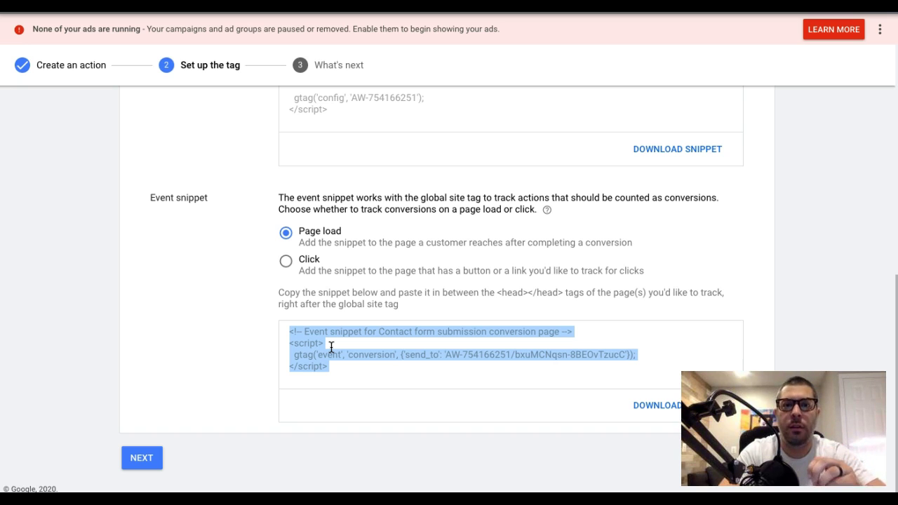
- Finish the tag setup for the contact form conversion and return to the conversion actions list
left_click(193, 290)
left_click(148, 457)
left_click(149, 293)
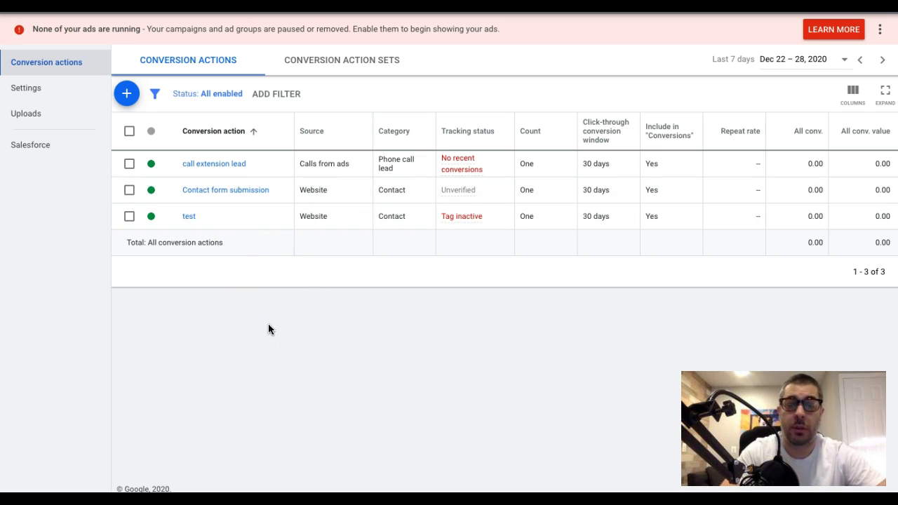
- Start a new phone call conversion action that tracks calls to a phone number on the website
left_click(128, 95)
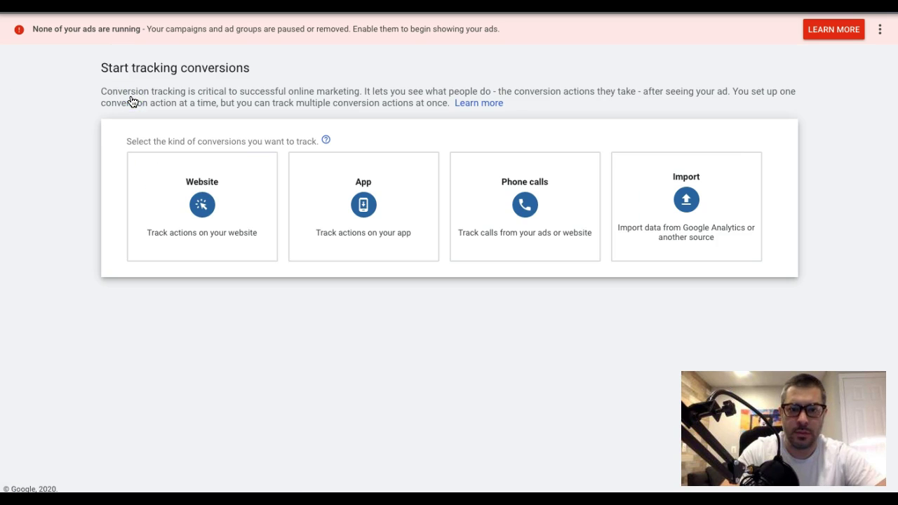
left_click(551, 198)
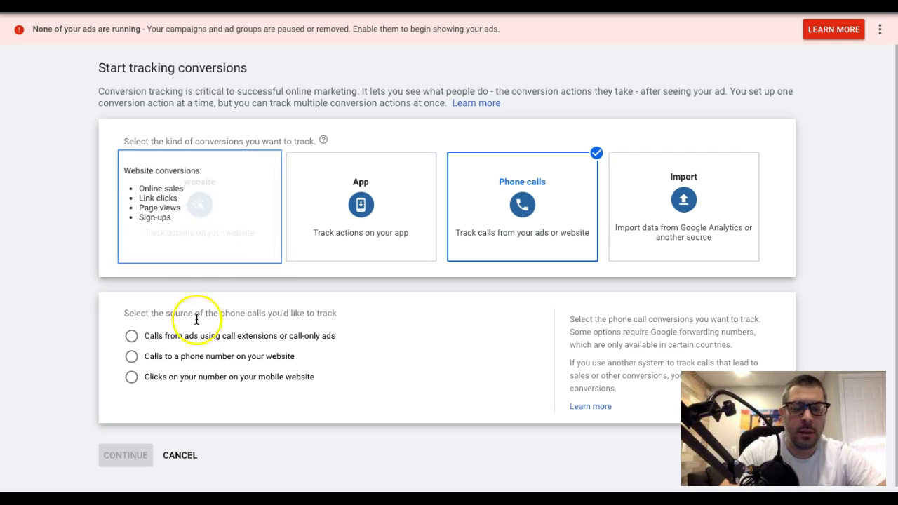
left_click(133, 358)
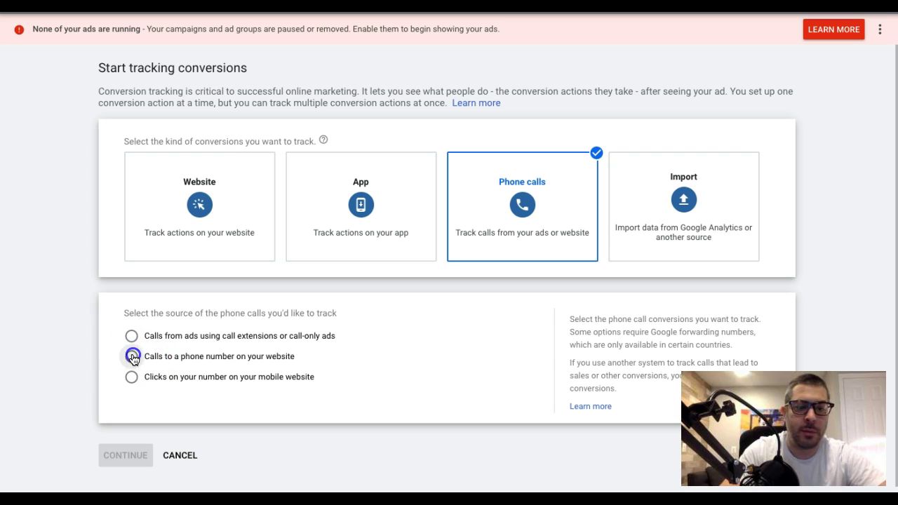
left_click(129, 456)
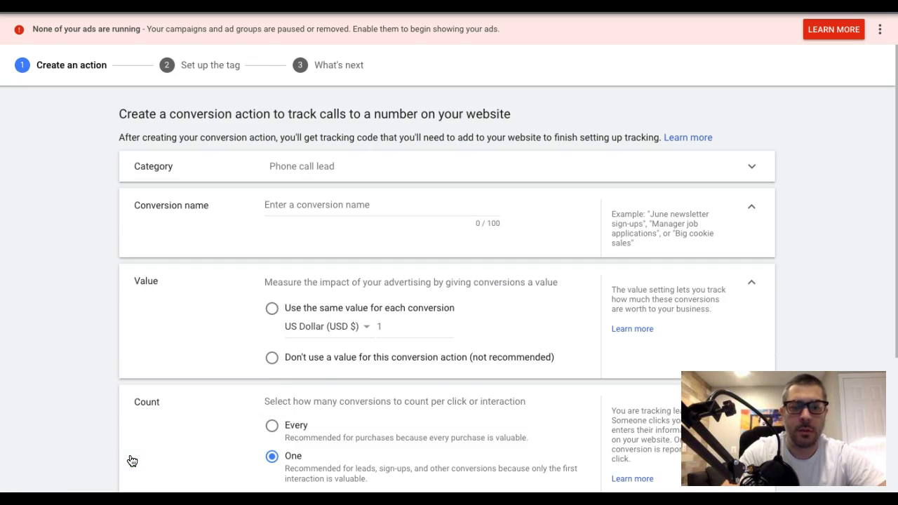
- Name the conversion action "calls from website" and choose not to use a value for it
left_click(291, 209)
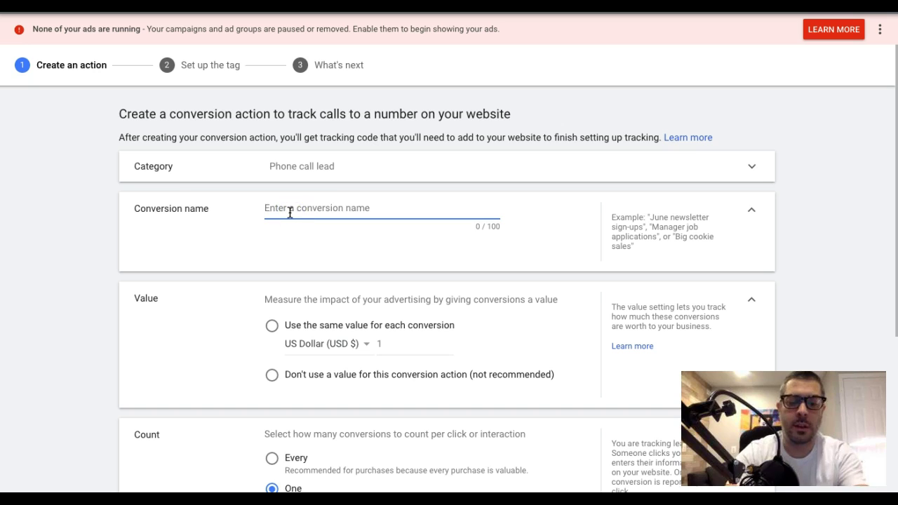
type("calls")
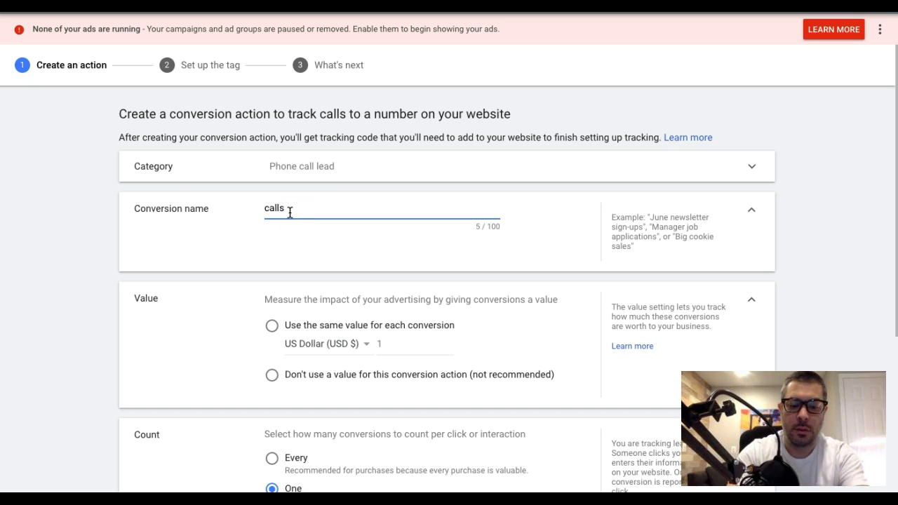
type(" from website")
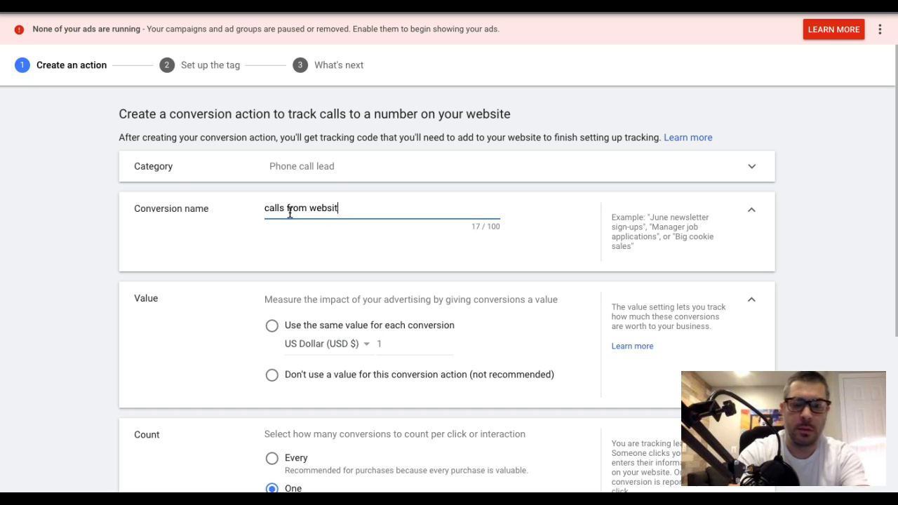
left_click(272, 375)
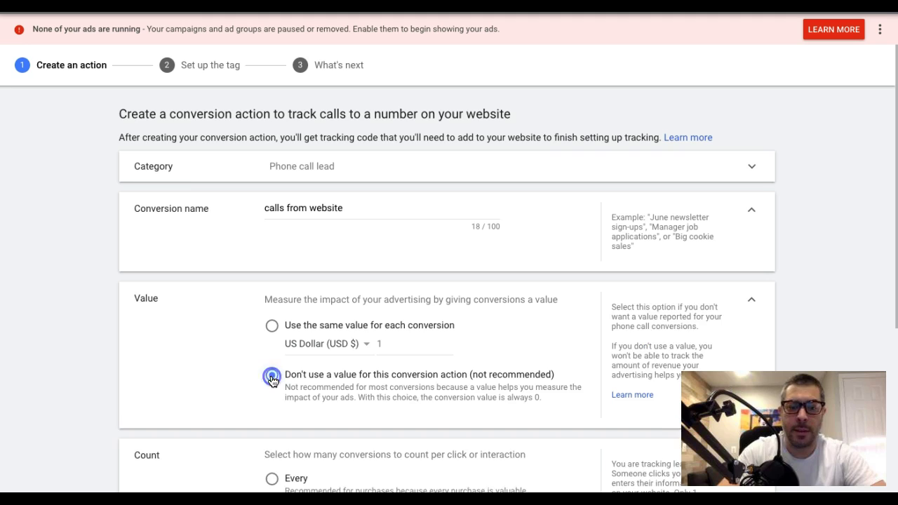
- Set the minimum call length that counts as a conversion to 1 second
scroll(198, 304, "down", 3)
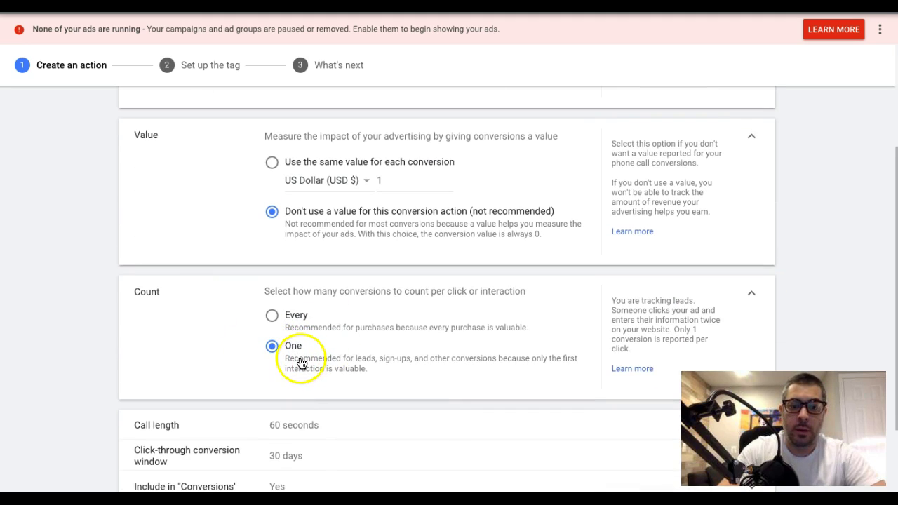
scroll(83, 304, "down", 2)
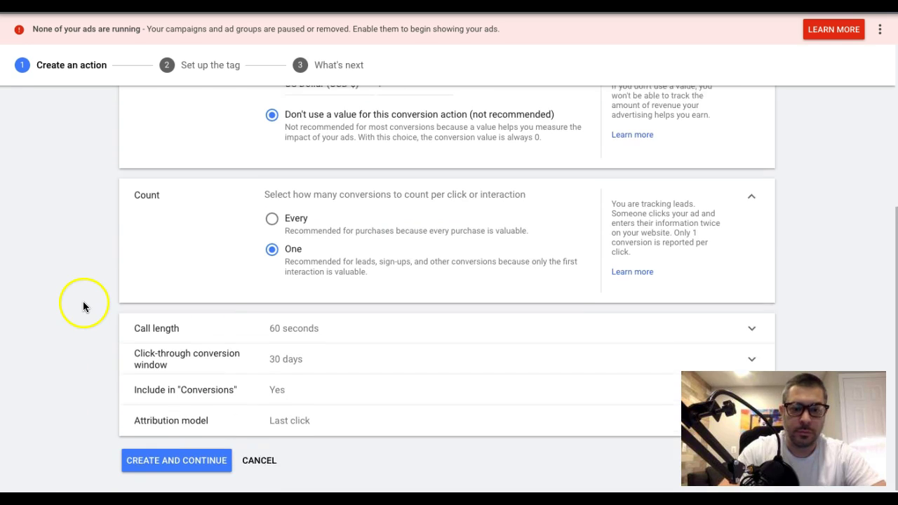
left_click(272, 317)
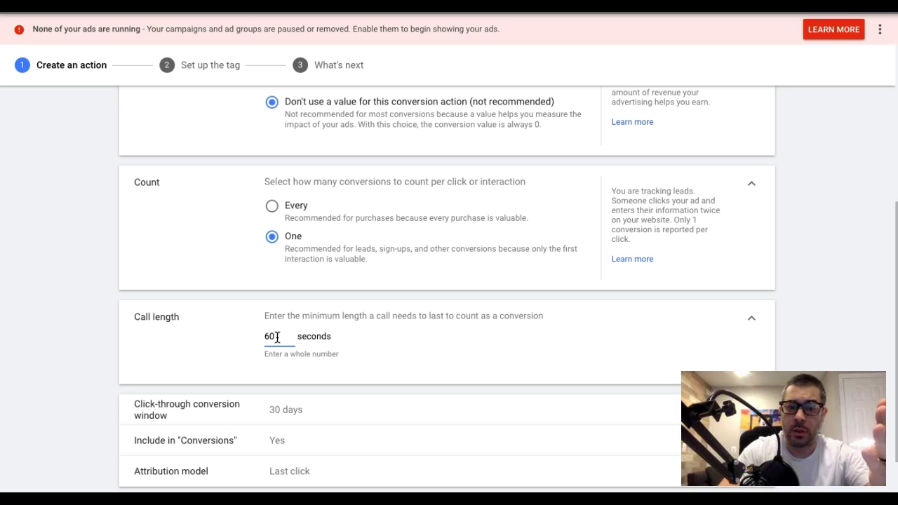
left_click_drag(277, 339, 240, 337)
type("1")
left_click(100, 308)
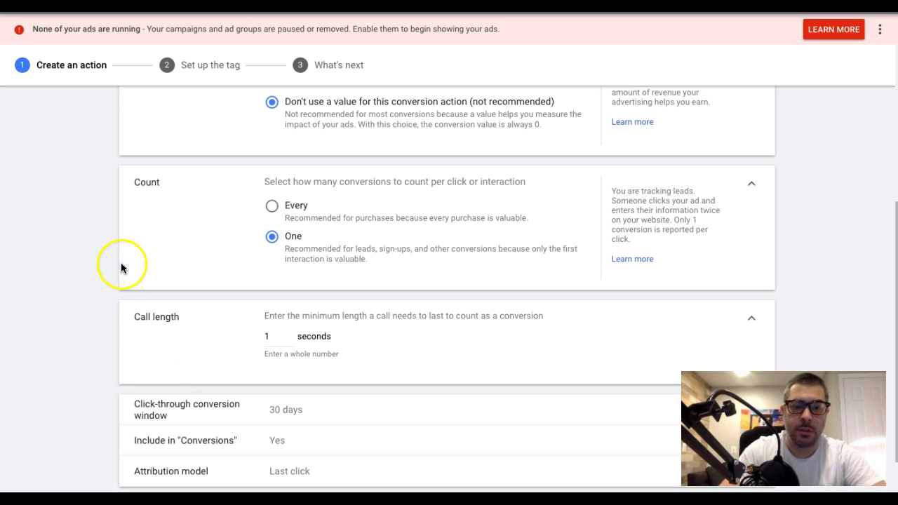
- Create the website calls conversion action and choose to install its tag yourself
scroll(121, 262, "down", 1)
scroll(126, 259, "down", 1)
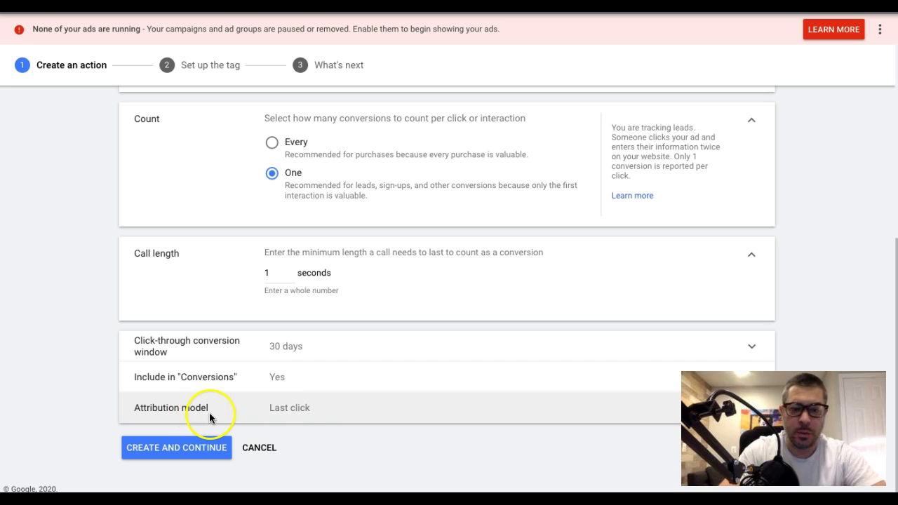
left_click(191, 453)
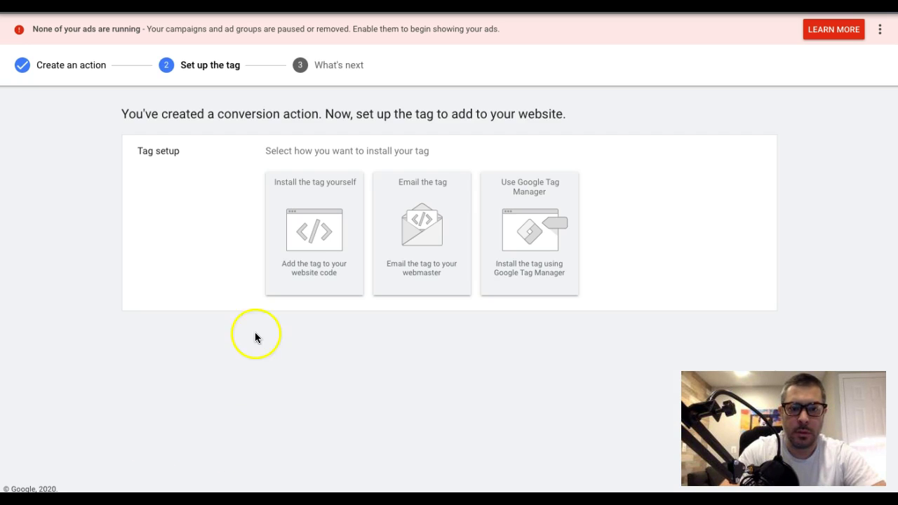
left_click(310, 231)
- Enter the business phone number as it appears on the website and create the phone snippet
scroll(196, 274, "down", 2)
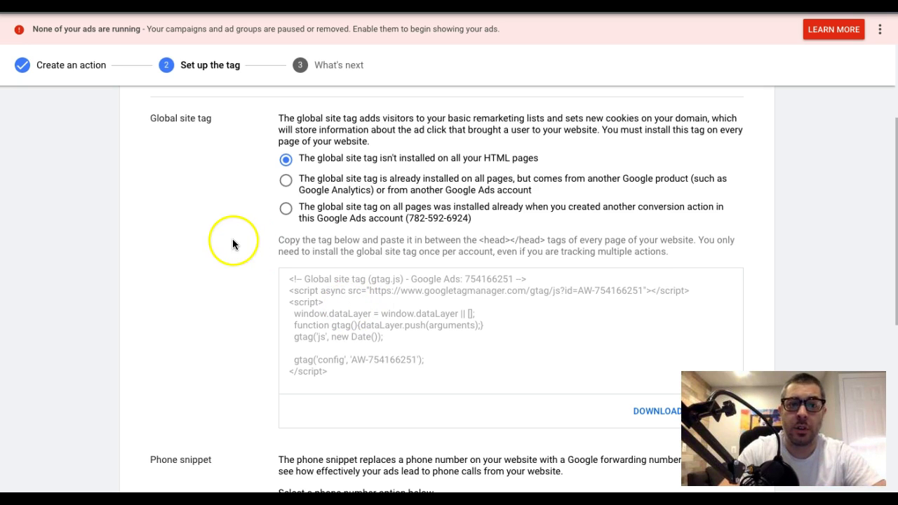
scroll(232, 242, "down", 1)
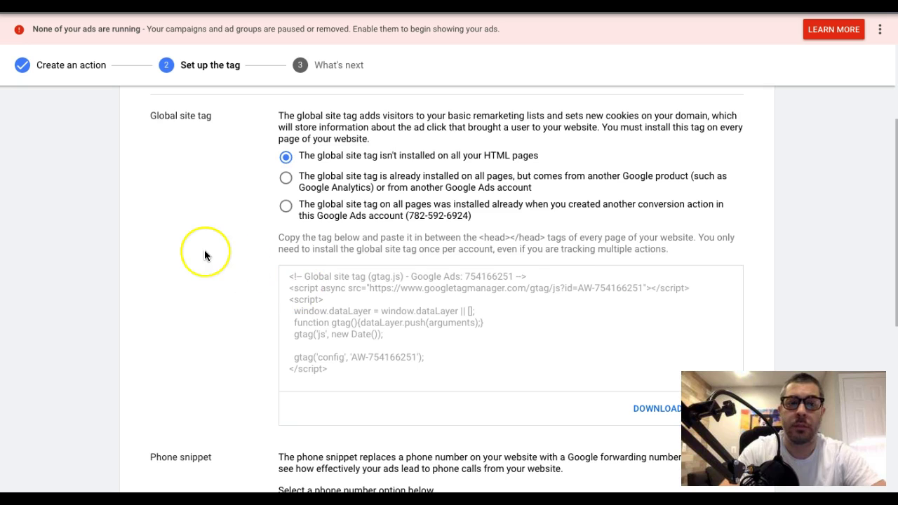
scroll(205, 251, "down", 2)
scroll(204, 254, "down", 3)
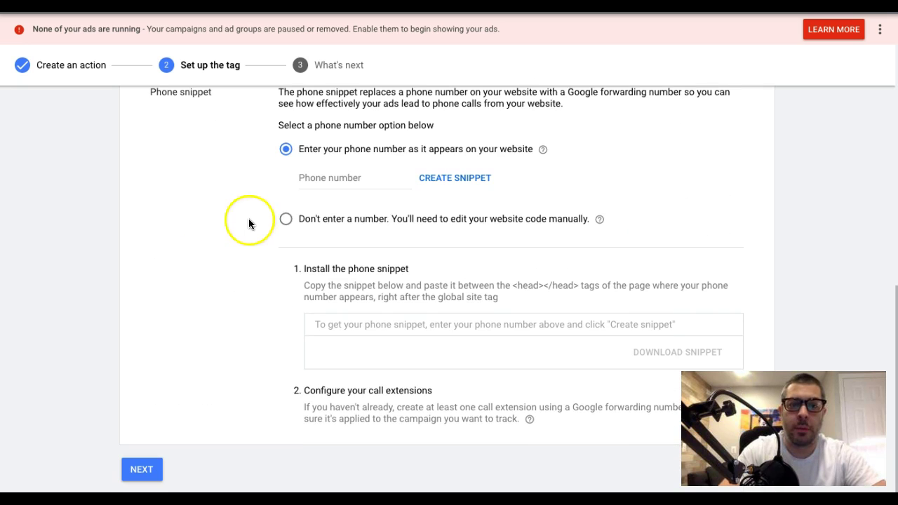
scroll(212, 216, "up", 1)
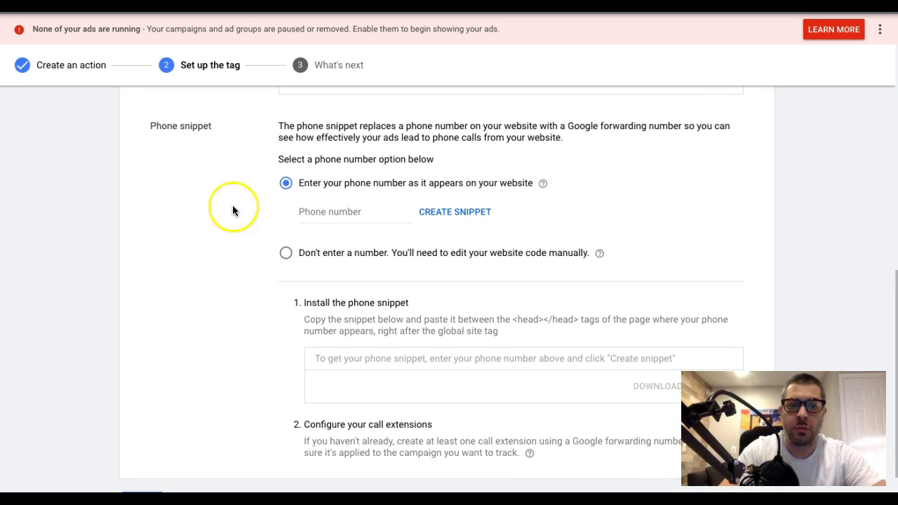
left_click(323, 211)
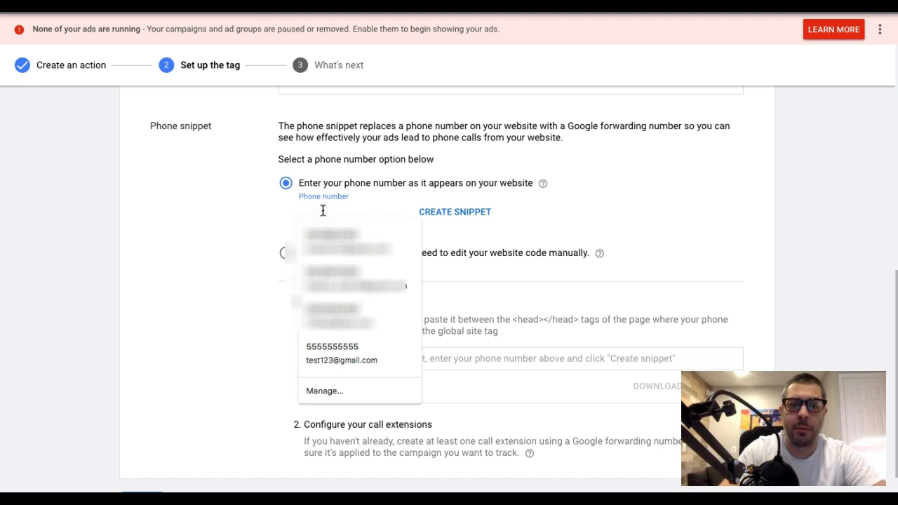
type("1")
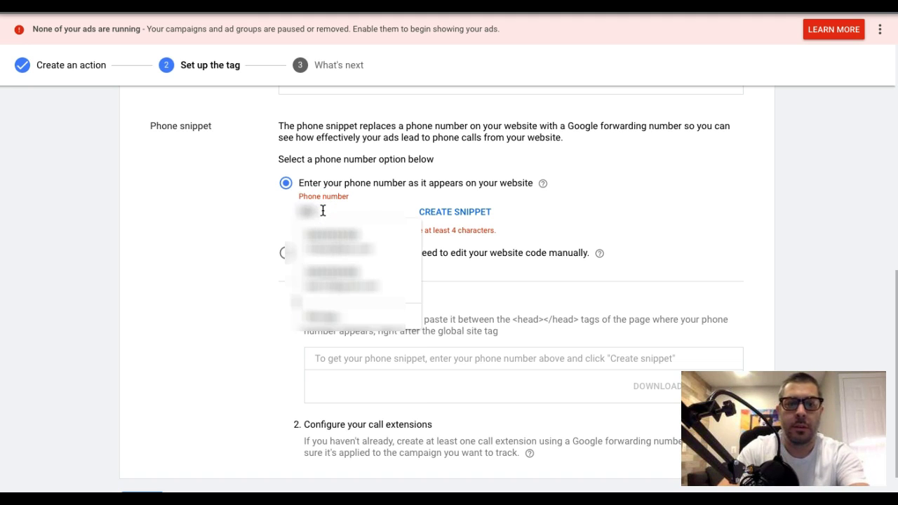
left_click(348, 239)
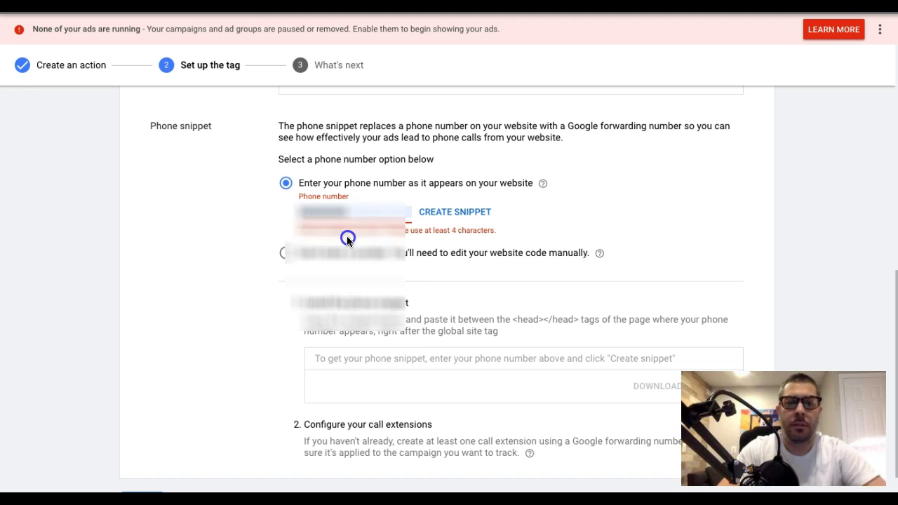
left_click(452, 214)
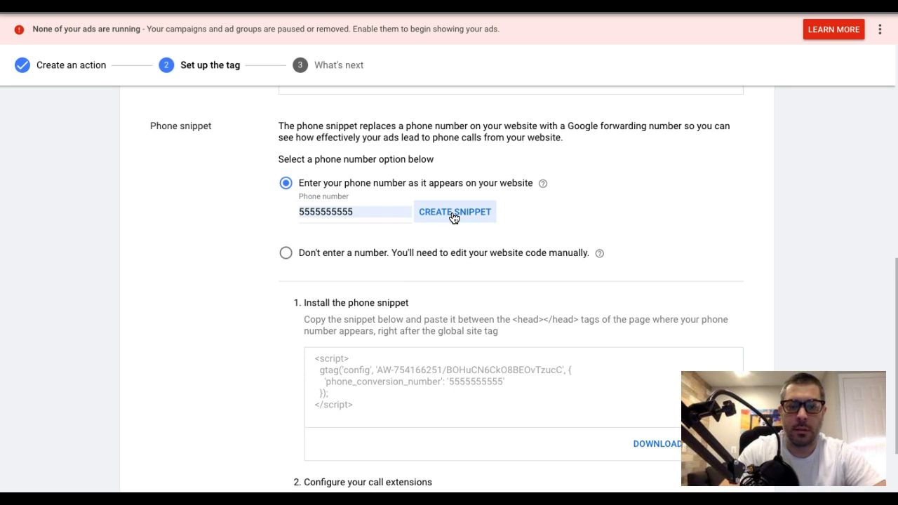
- Examine the generated phone snippet together with the website phone number it replaces with a Google forwarding number
left_click(222, 226)
scroll(222, 226, "down", 3)
left_click(361, 282)
left_click(334, 102)
scroll(219, 223, "up", 3)
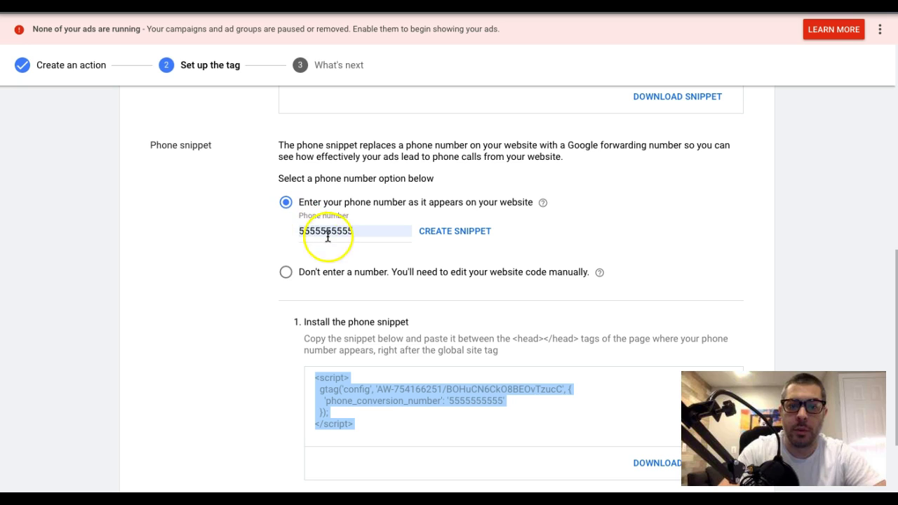
mouse_move(314, 231)
left_mouse_down()
mouse_move(357, 231)
mouse_move(322, 231)
left_mouse_up()
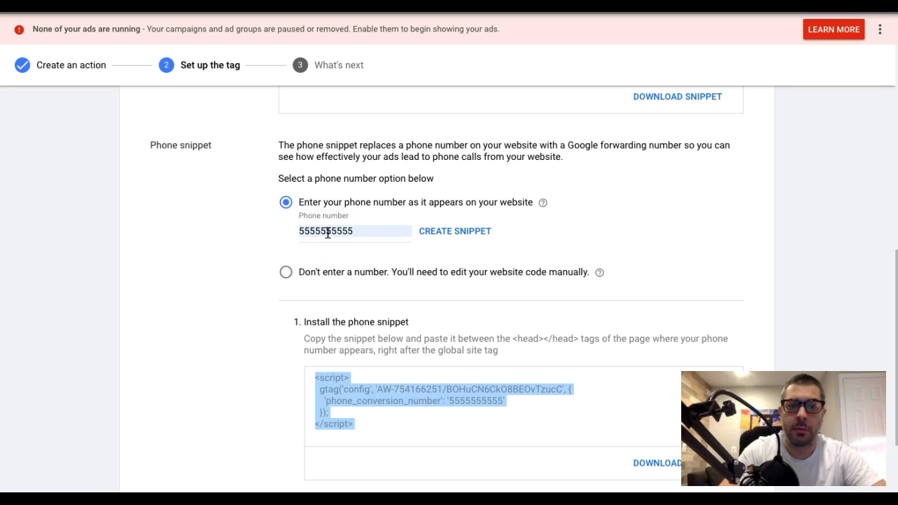
left_click_drag(330, 231, 333, 230)
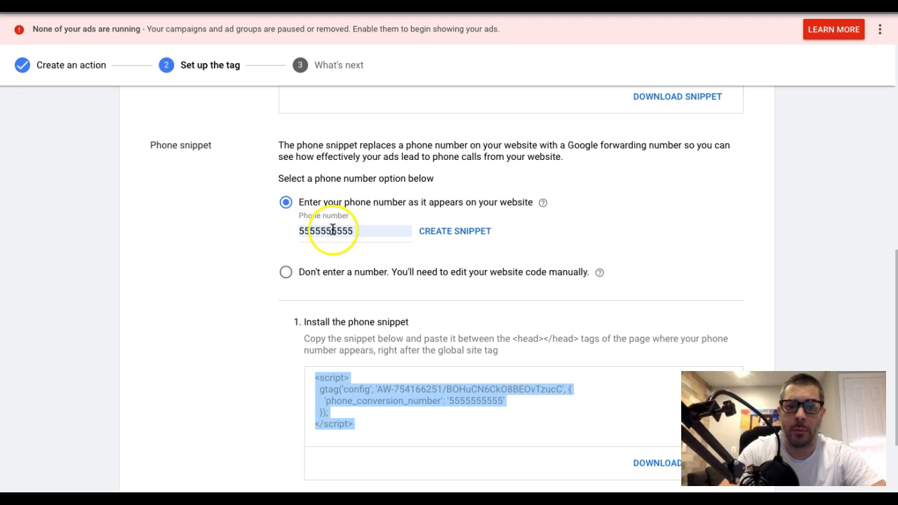
left_click(332, 230)
double_click(329, 230)
left_click(333, 230)
left_click(231, 237)
left_click(335, 234)
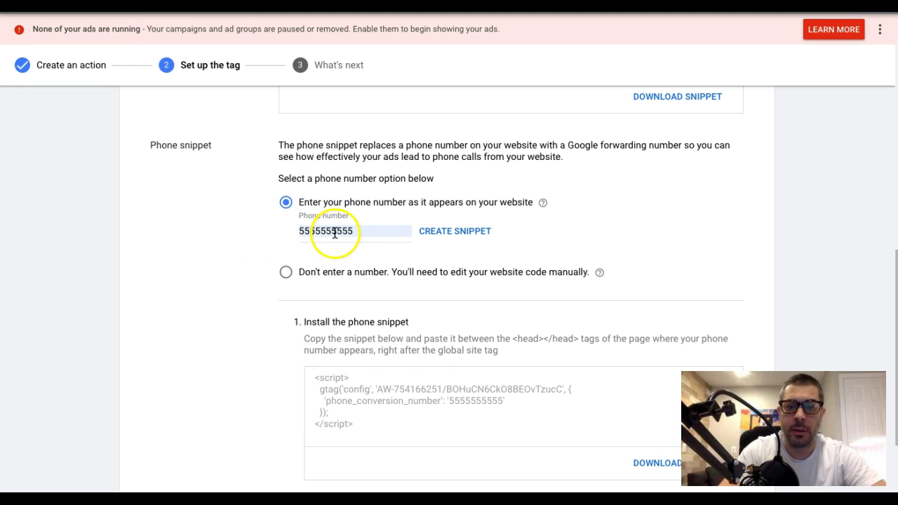
- Highlight the phone snippet code and review the instructions for placing it right after the global site tag
scroll(254, 309, "down", 2)
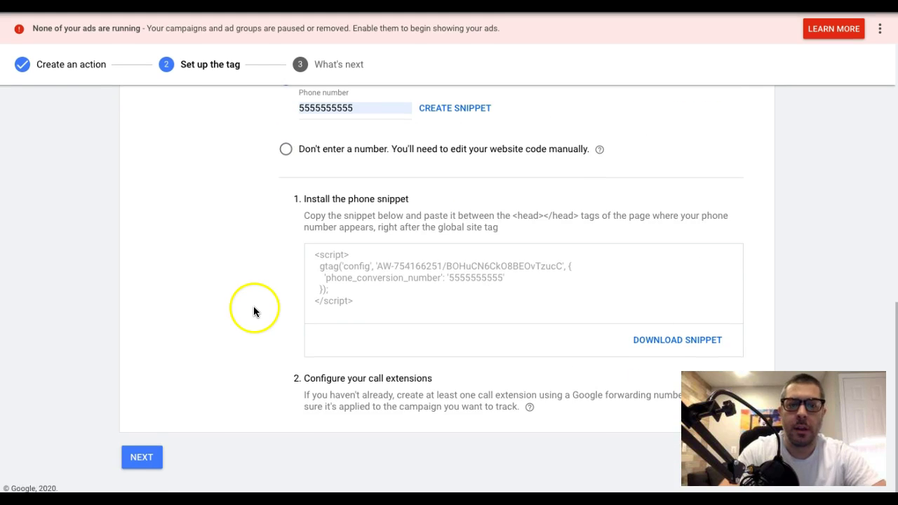
left_click(363, 284)
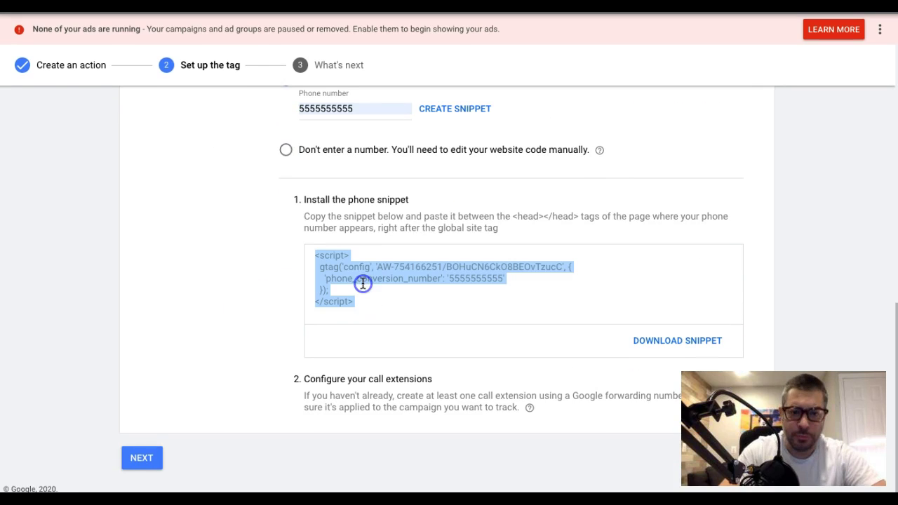
left_click(427, 281)
left_click(374, 272)
left_click(365, 273)
left_click(366, 272)
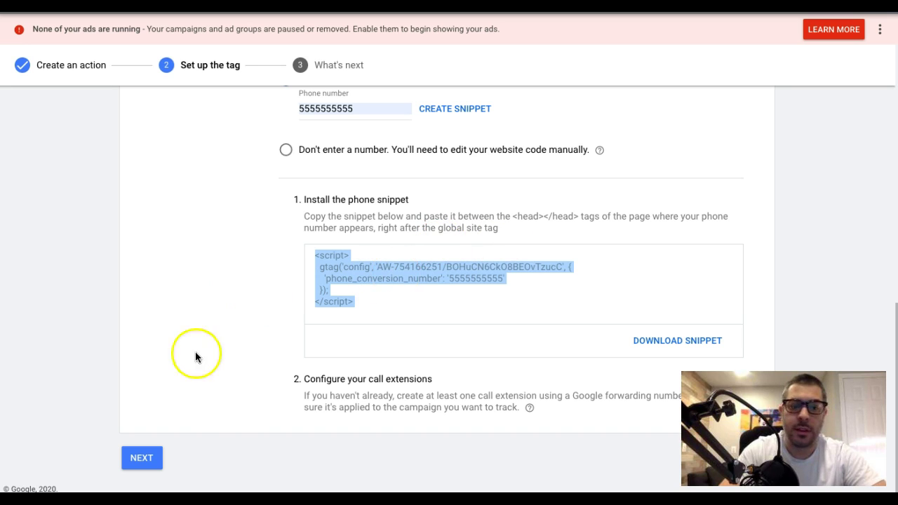
- Finish the tag setup for the website calls conversion and return to the conversion actions list
left_click(143, 458)
left_click(145, 293)
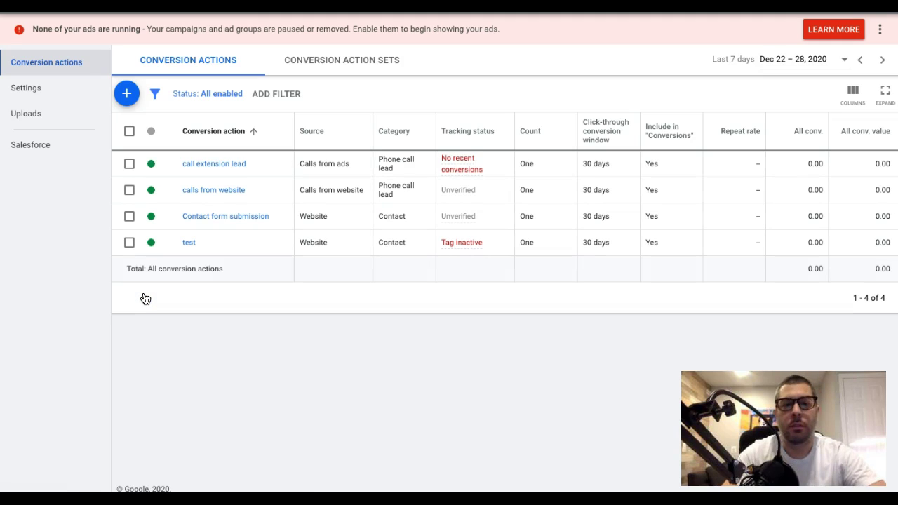